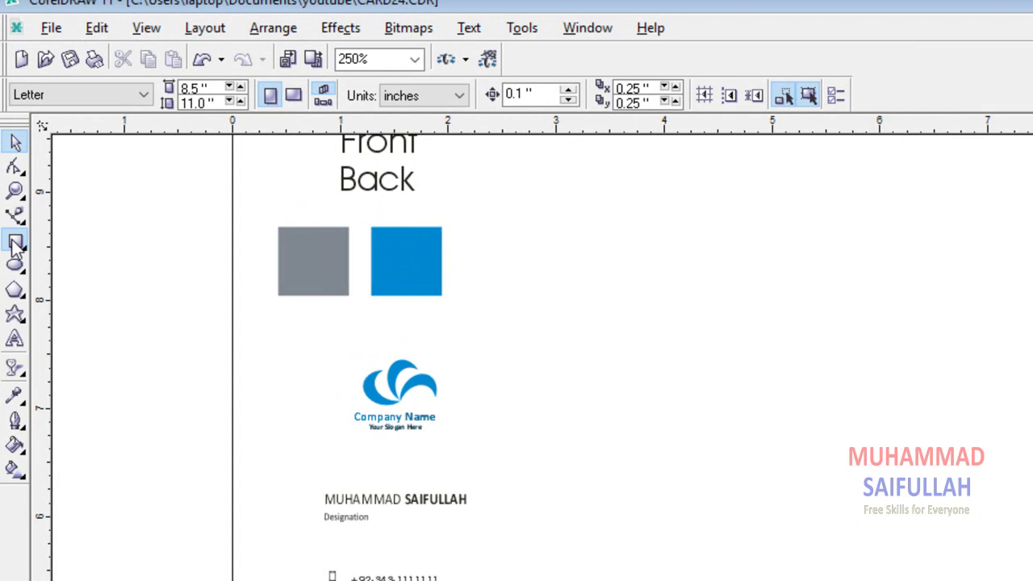
Draw a rectangle in the empty area beside the logo and set its size to 3.2 by 2 inches.
left_click(15, 242)
left_click_drag(610, 280, 923, 499)
left_click(161, 88)
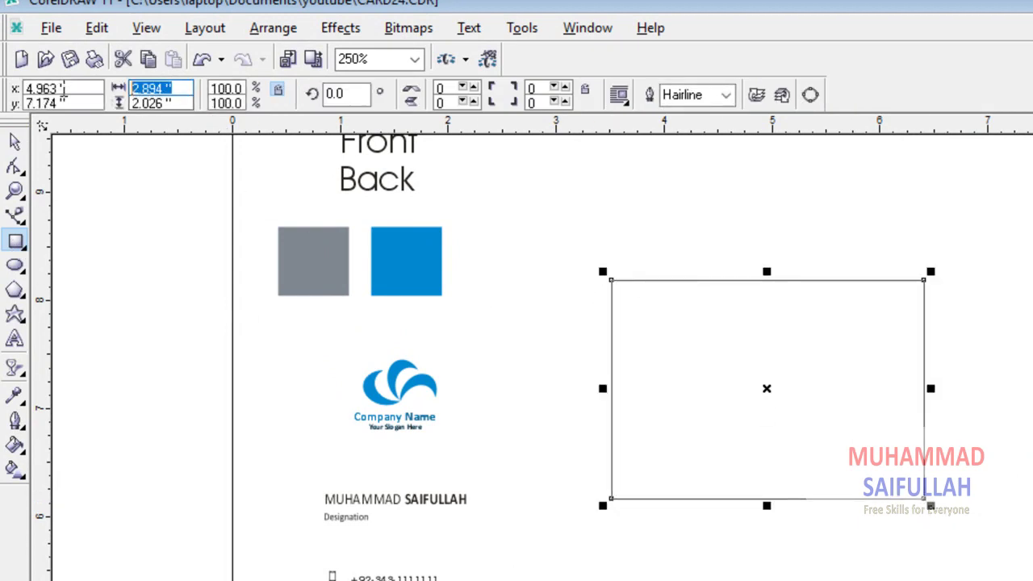
type("3.2")
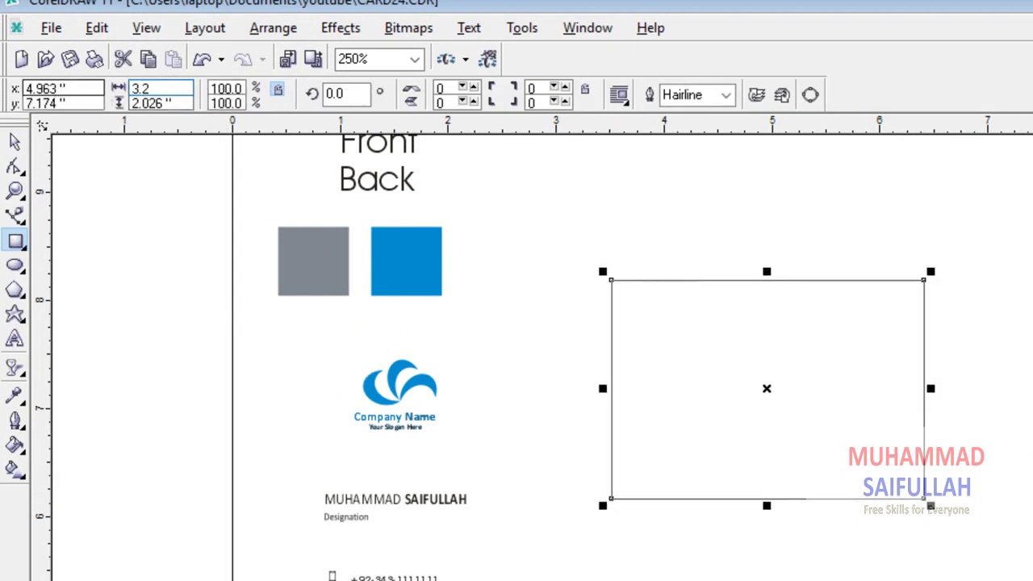
key("Tab")
type("2")
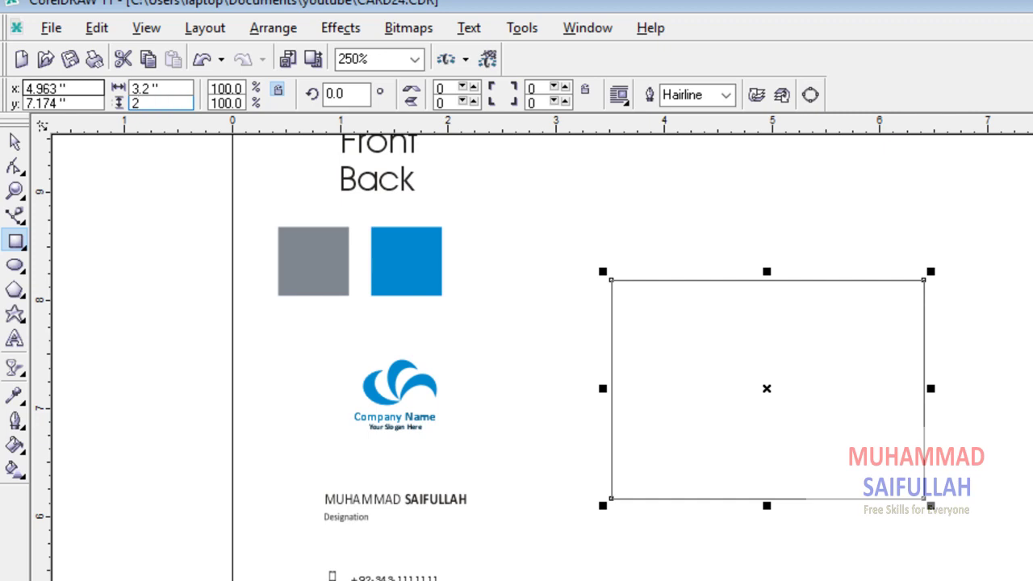
key("Return")
Duplicate the card rectangle in place and shrink the copy's height about its centre to about 1.1 inches.
left_click(14, 142)
left_click(98, 29)
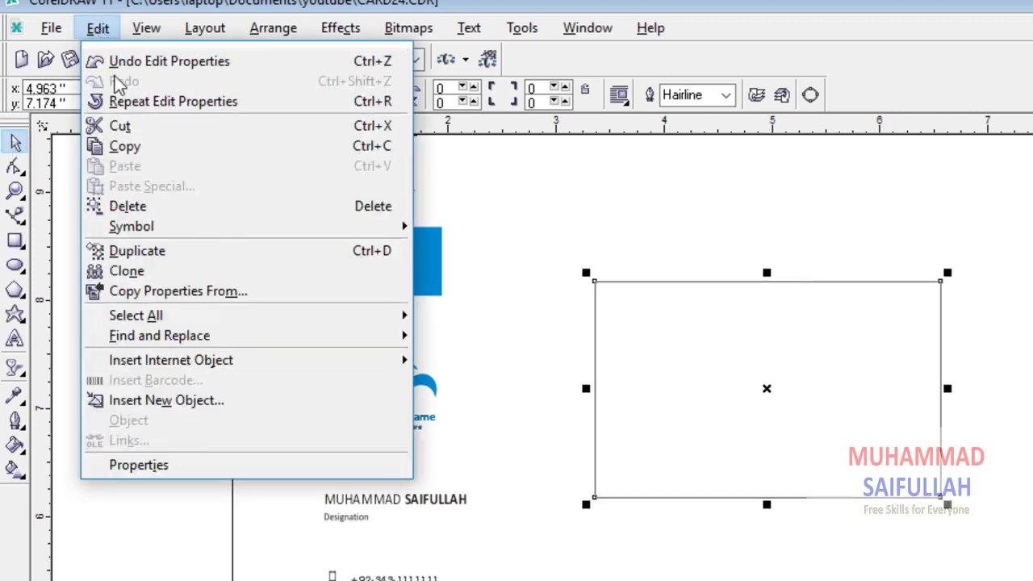
left_click(135, 145)
left_click(97, 27)
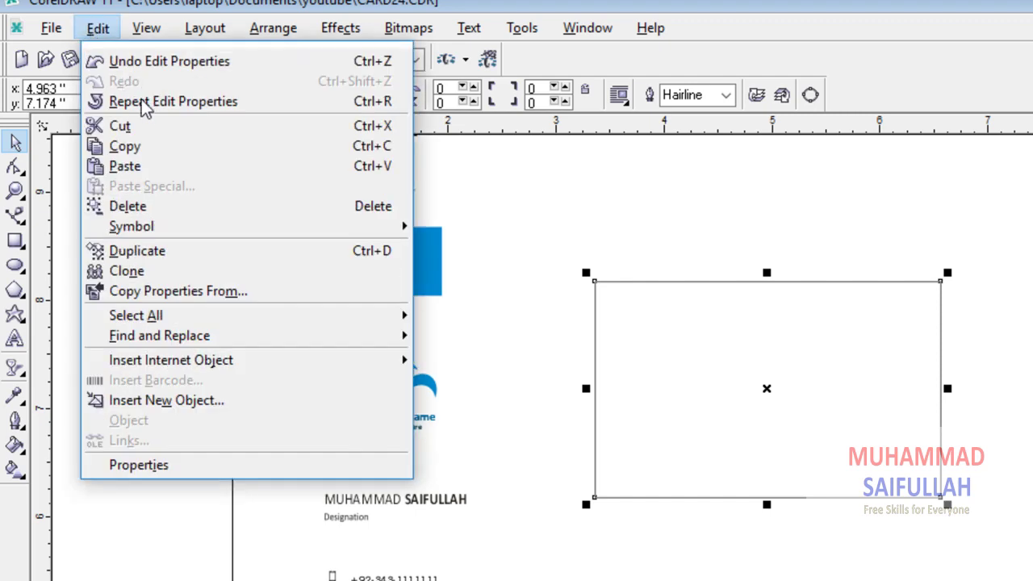
left_click(165, 167)
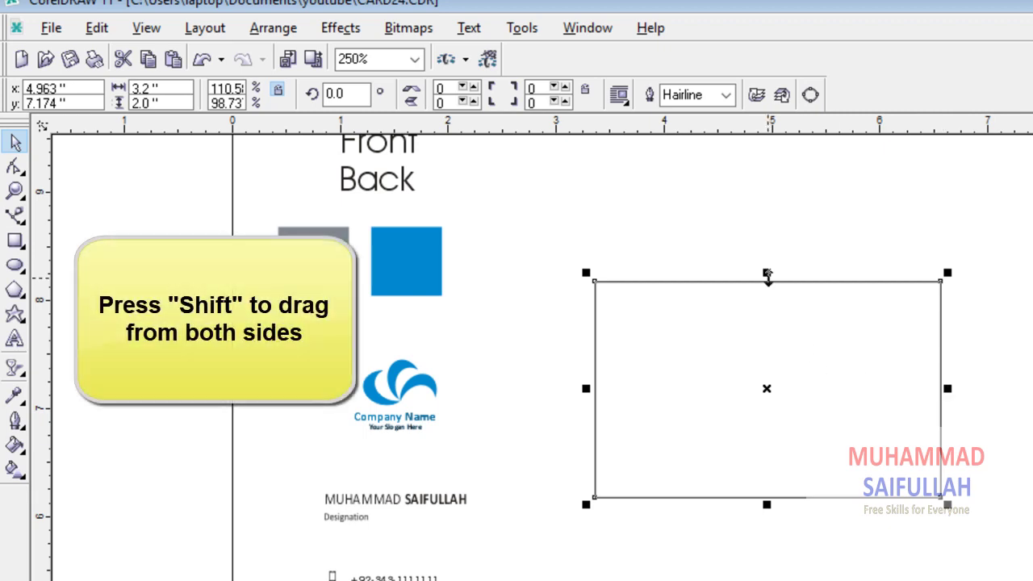
left_click_drag(767, 274, 749, 329)
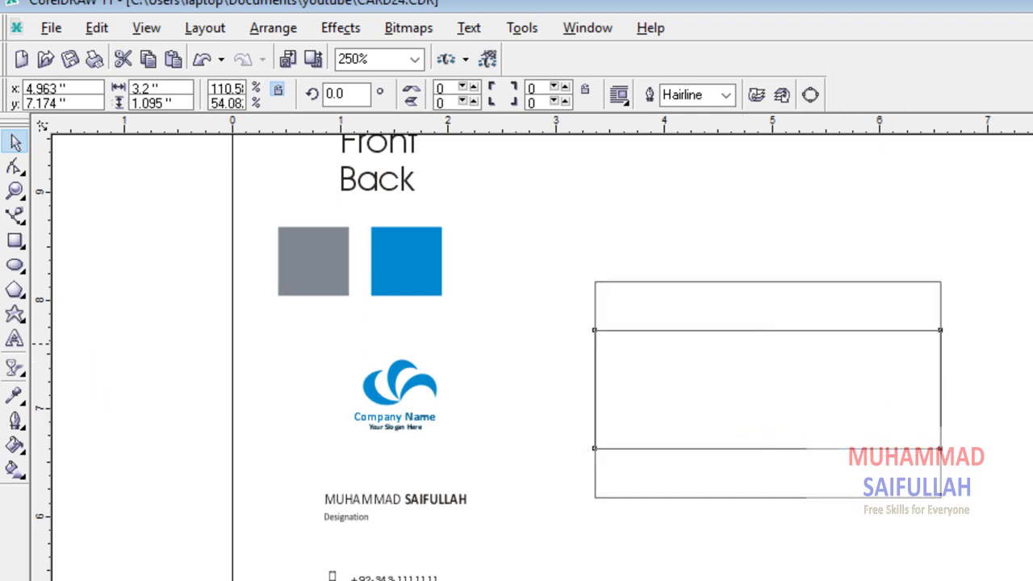
key("Escape")
Duplicate the middle band in place and narrow the copy from its right side to about 1.45 inches wide.
scroll(737, 375, "up", 1)
left_click(740, 375)
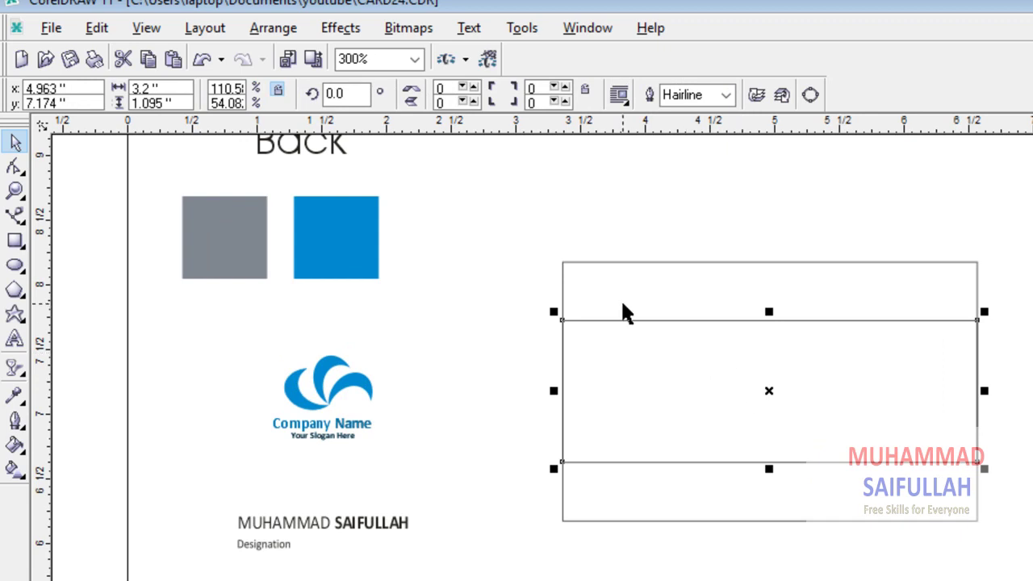
left_click(98, 28)
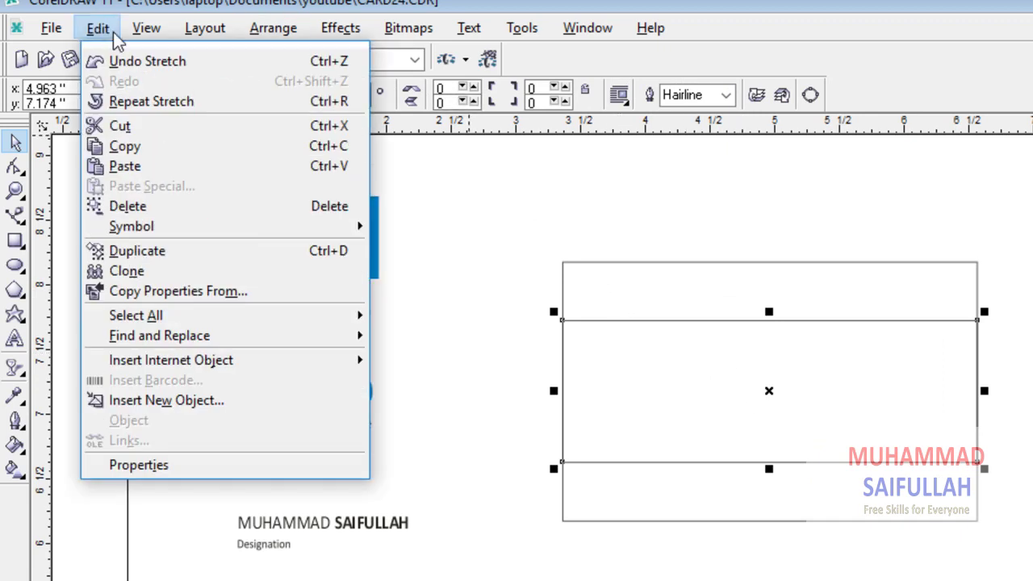
left_click(161, 146)
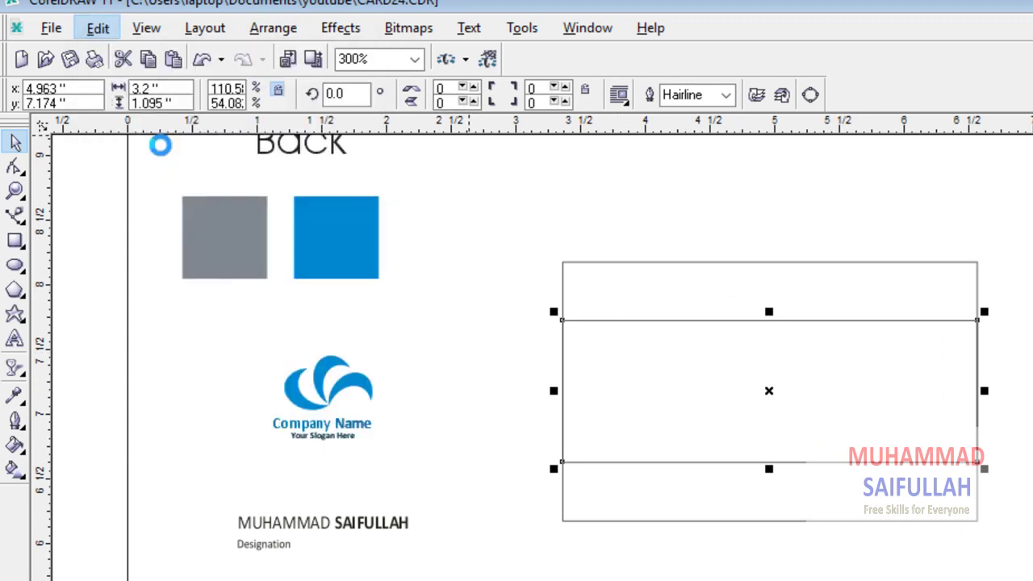
left_click(98, 28)
left_click(152, 165)
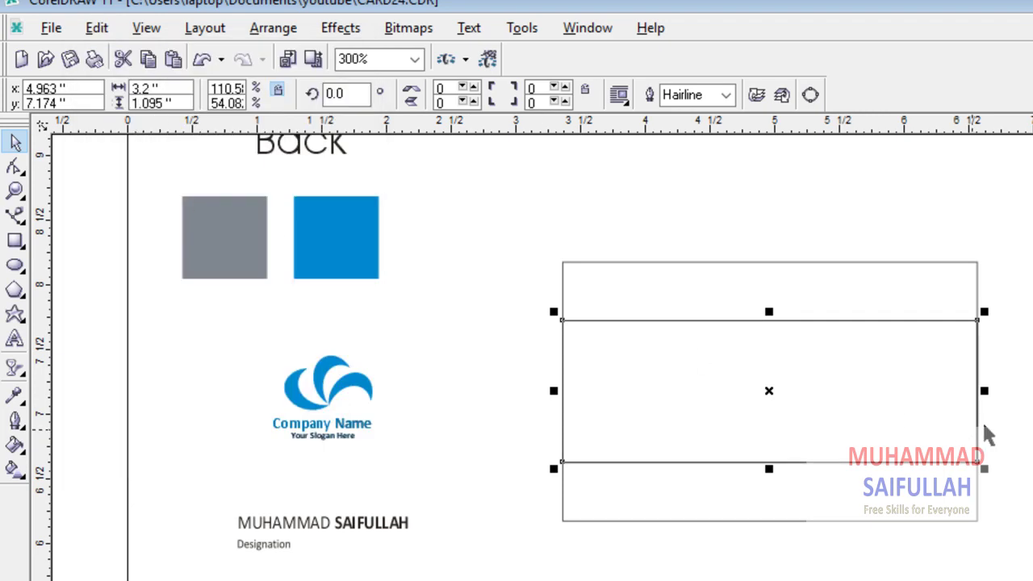
left_click_drag(984, 391, 752, 396)
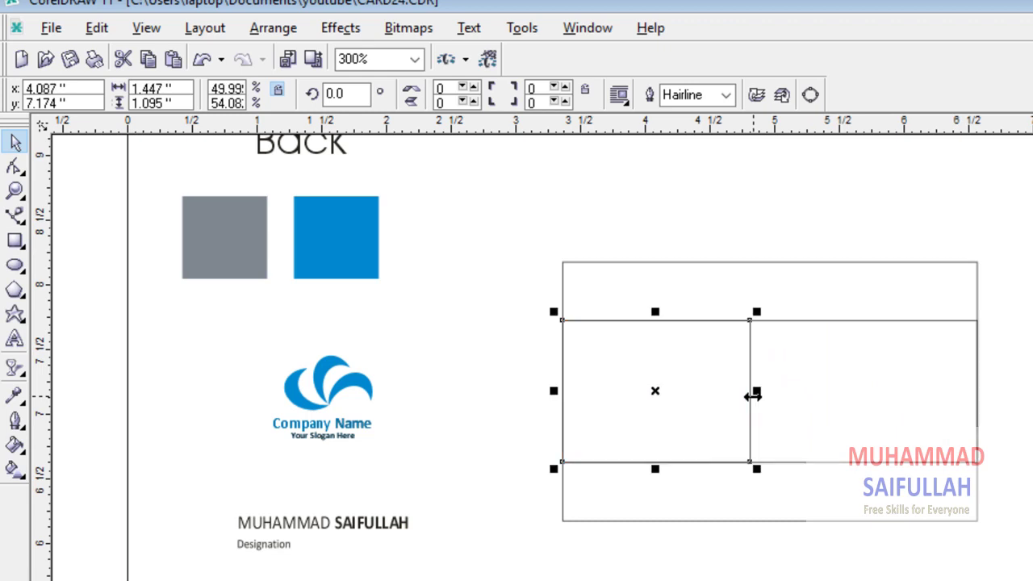
Convert the narrow rectangle to curves and pull a new mid-point on its right edge outward to form an arrow tip.
left_click(274, 29)
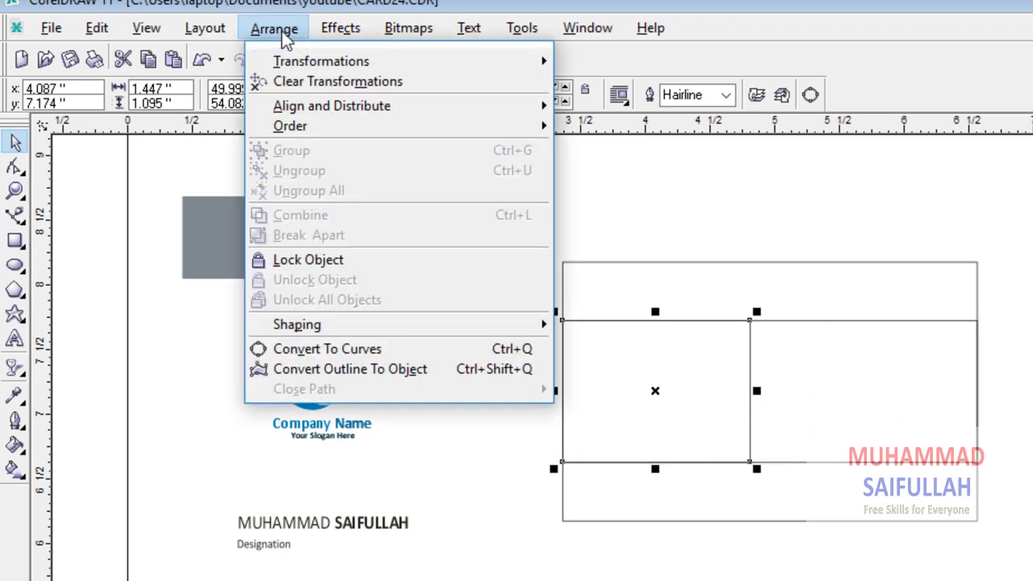
left_click(332, 354)
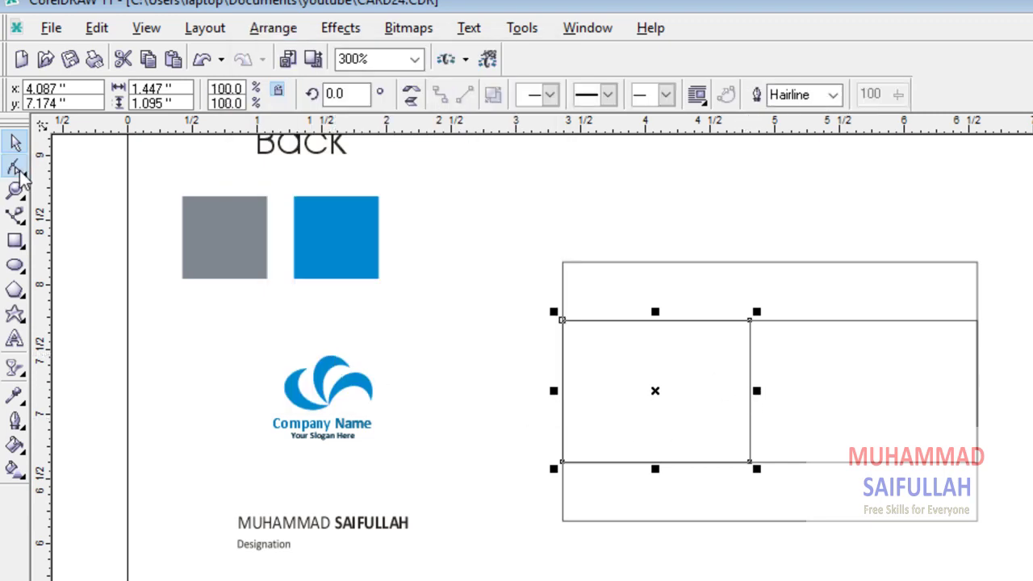
left_click(16, 167)
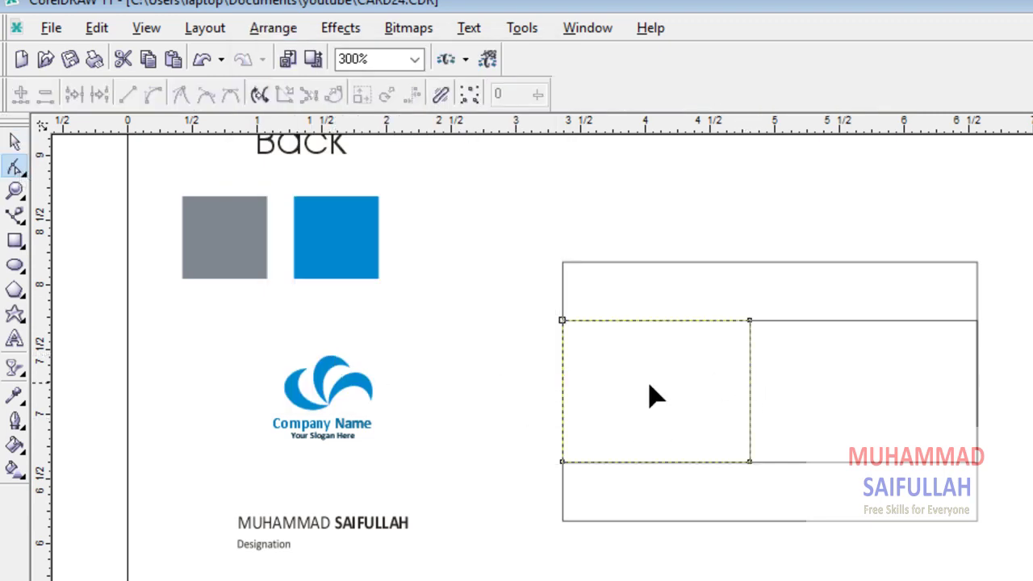
left_click(749, 394)
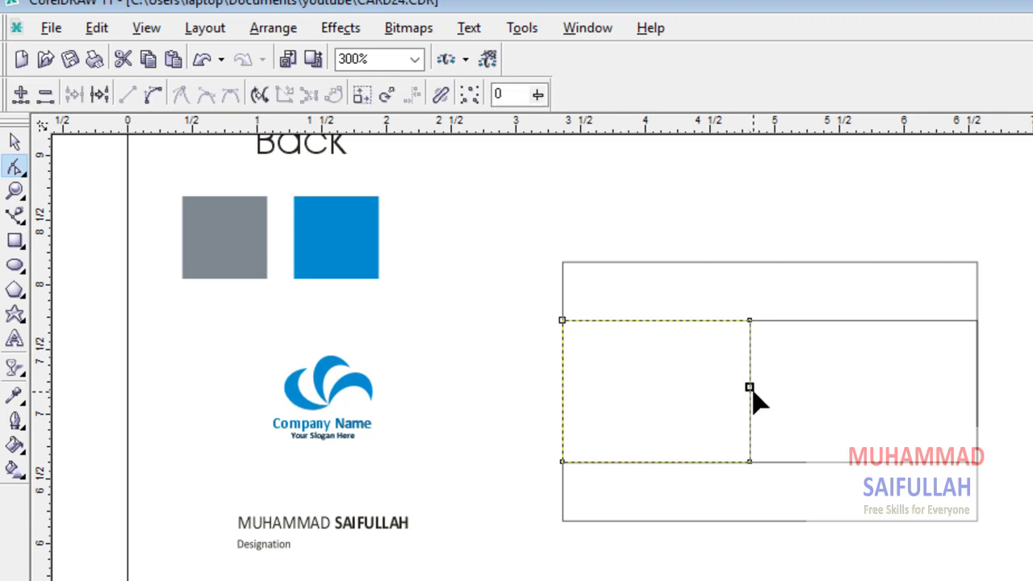
left_click_drag(749, 389, 823, 400)
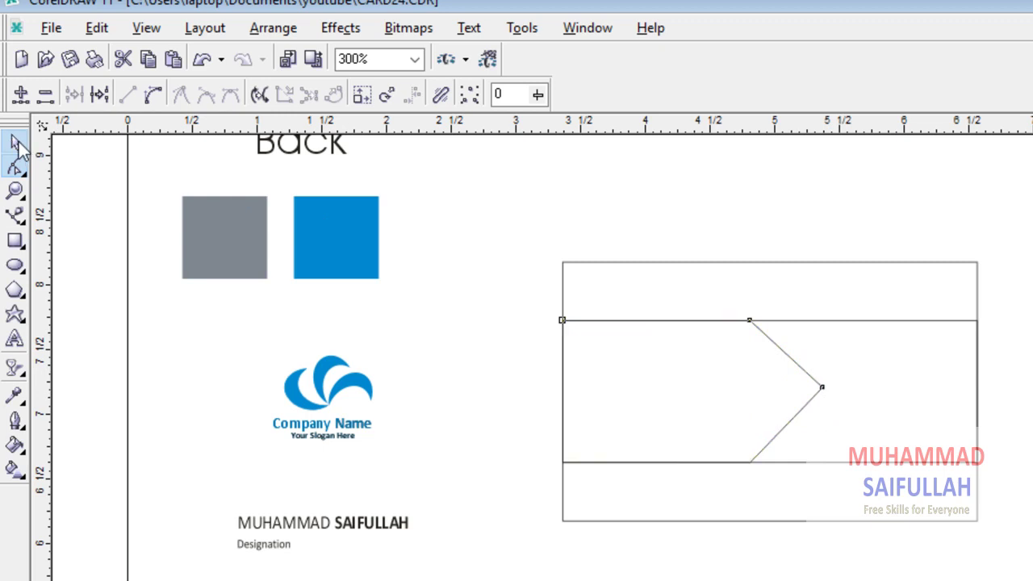
Align the arrow tip with the shape's vertical centre and narrow the arrow shape to about 1.69 inches wide.
left_click(16, 143)
scroll(827, 393, "up", 5)
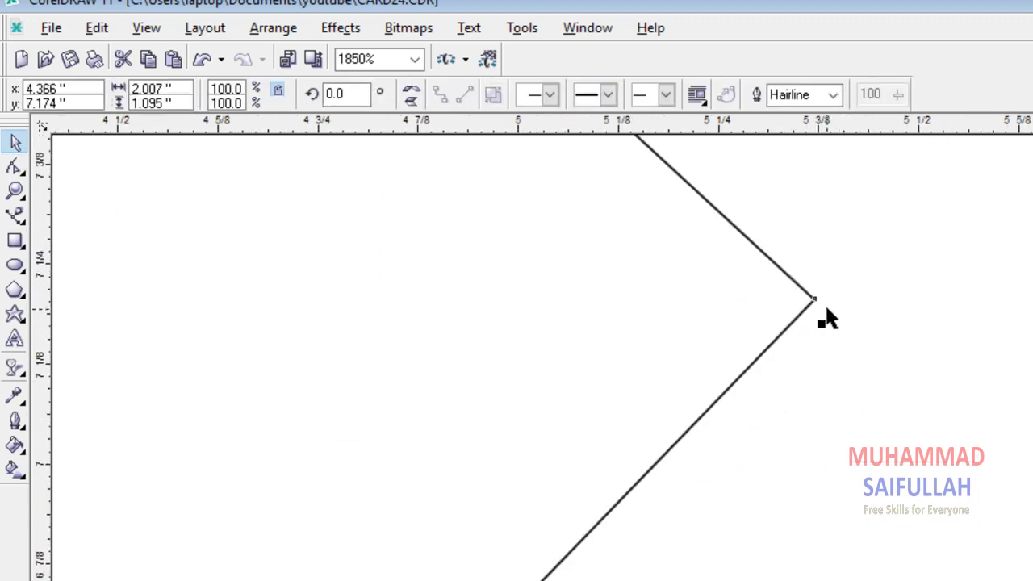
left_click_drag(815, 299, 813, 324)
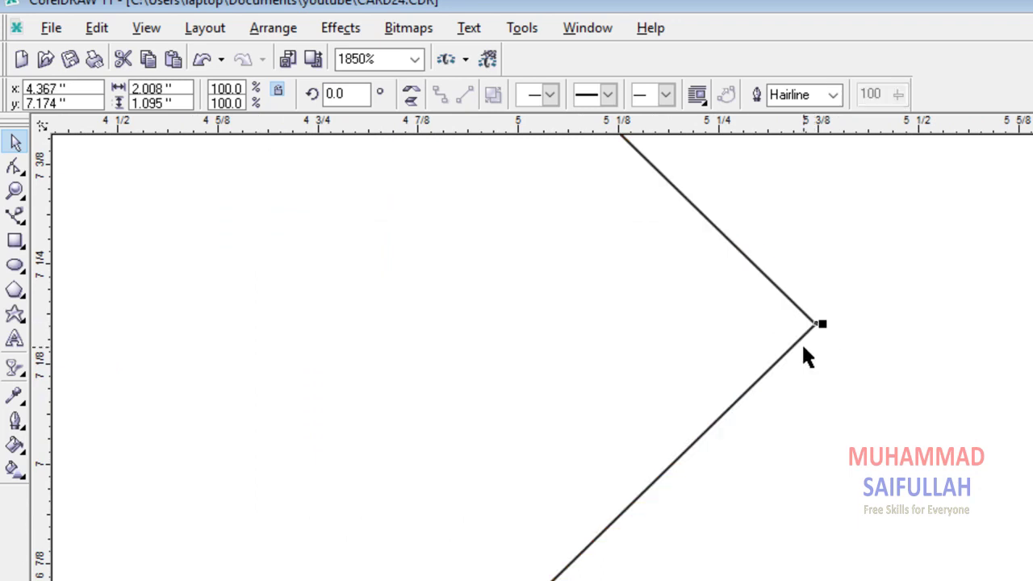
scroll(779, 351, "down", 8)
scroll(778, 350, "down", 1)
scroll(775, 348, "up", 4)
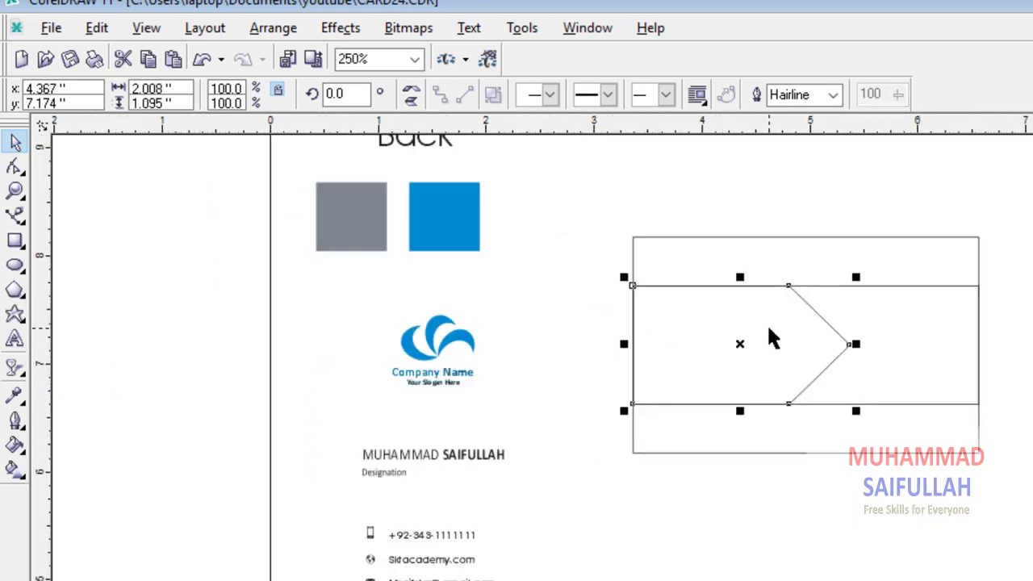
left_click_drag(856, 344, 822, 345)
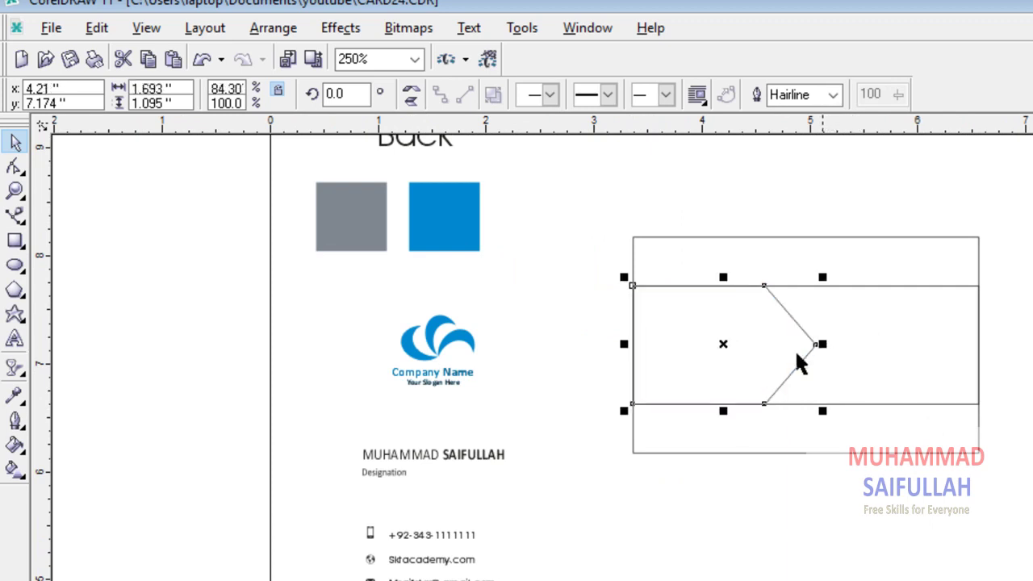
left_click(223, 362)
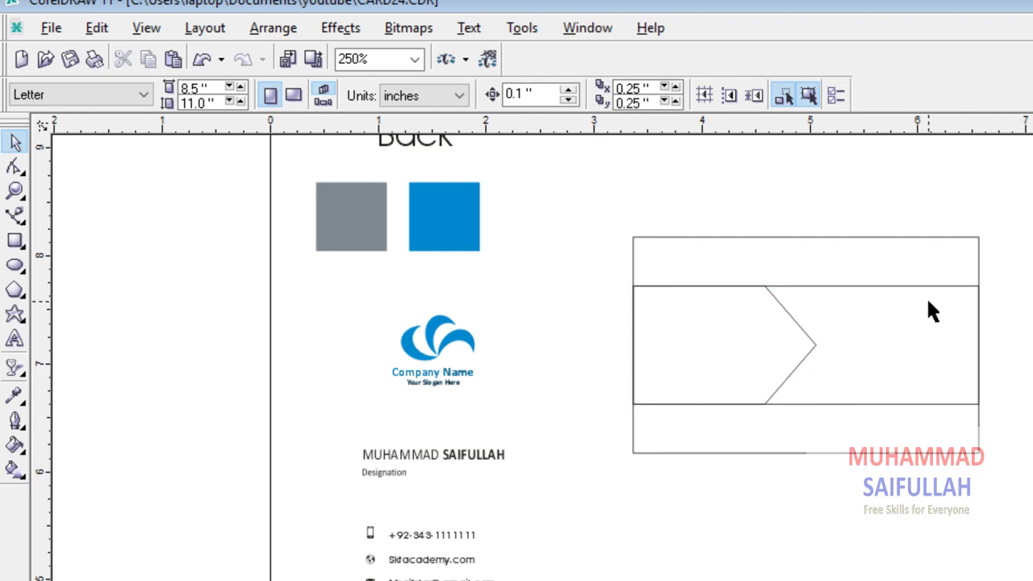
Fill the middle band with the blue sampled from the swatch and fill the arrow shape with white.
left_click(15, 396)
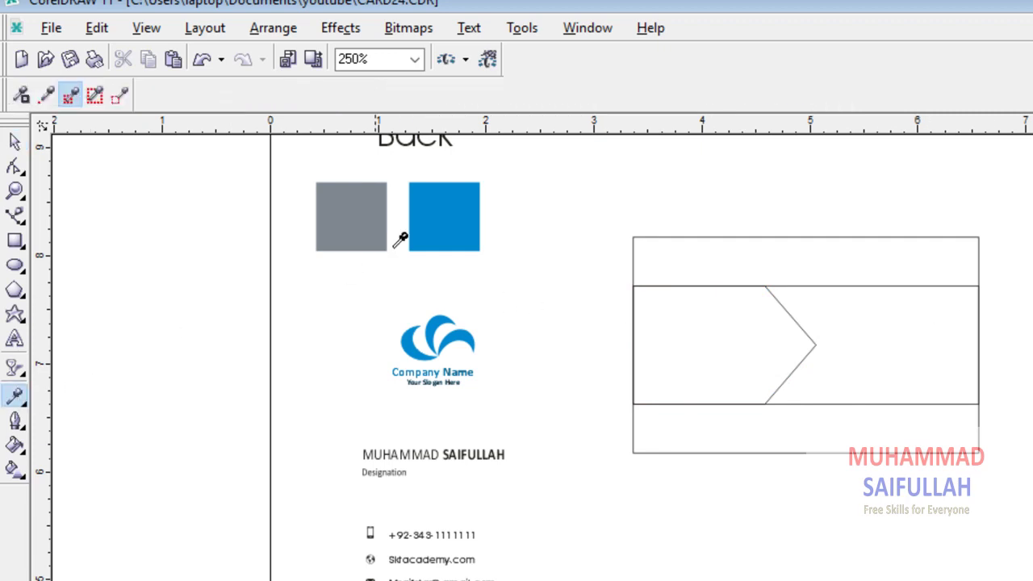
left_click(905, 337)
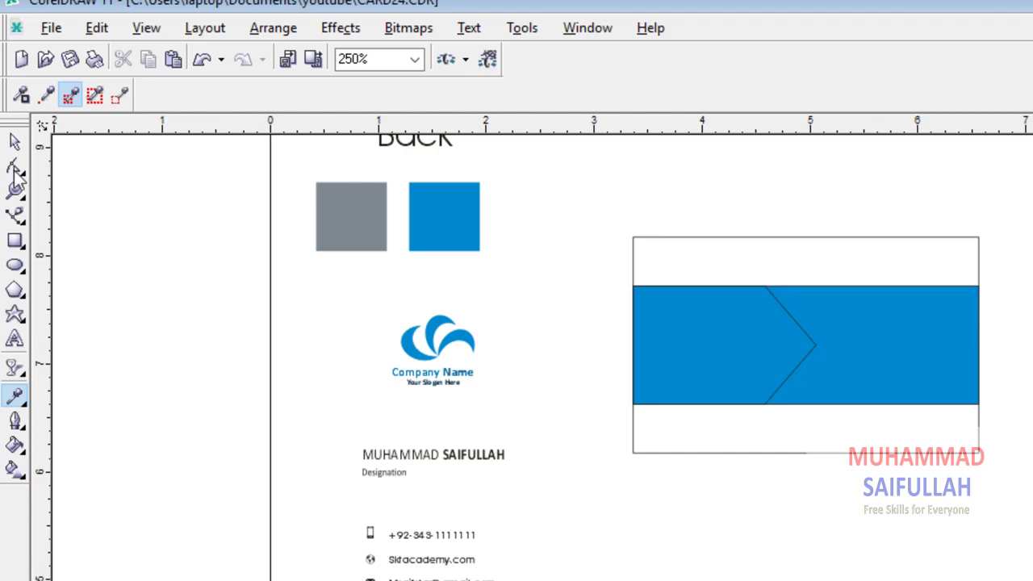
left_click(14, 142)
left_click(754, 315)
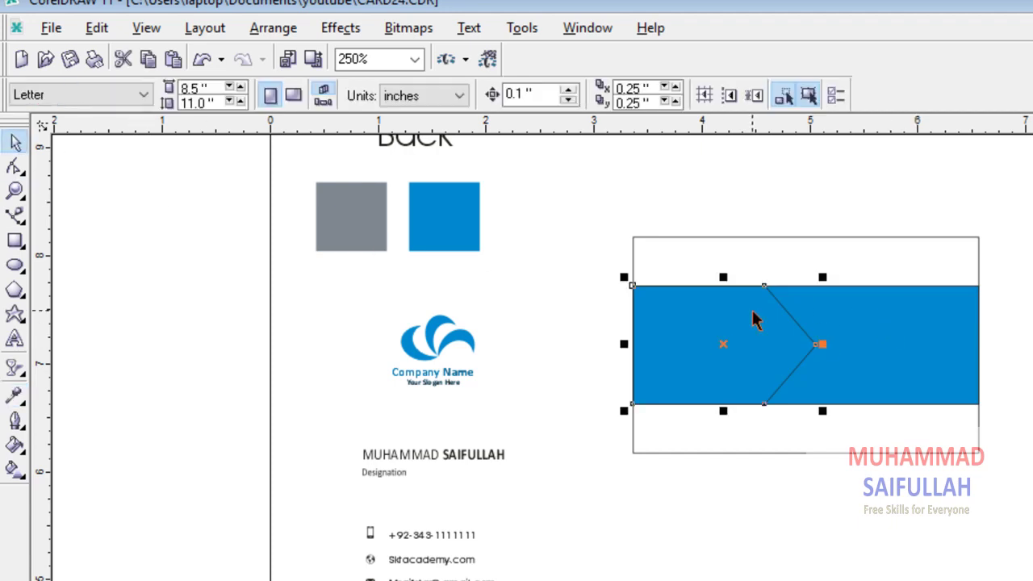
left_click(16, 394)
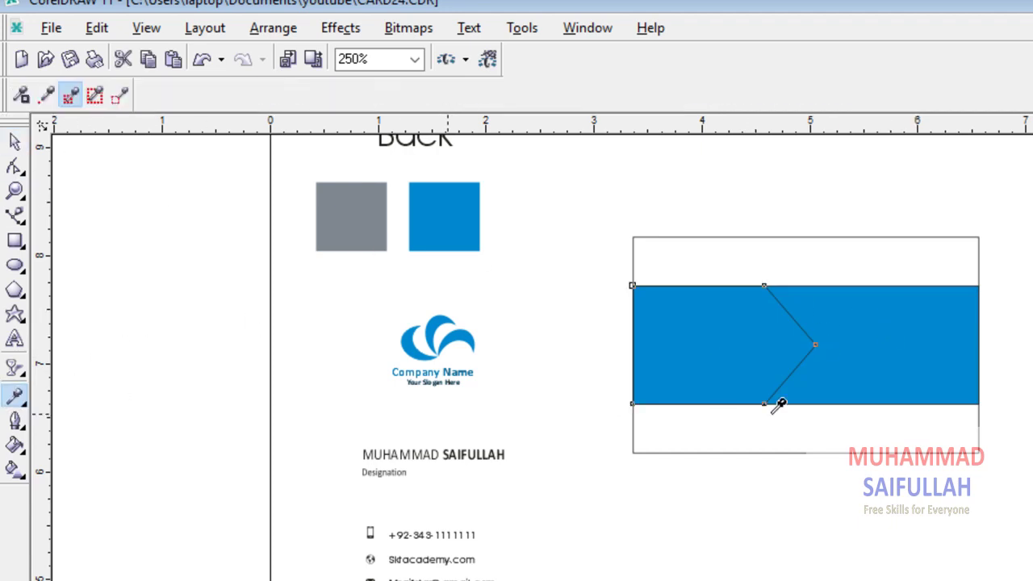
left_click(915, 364)
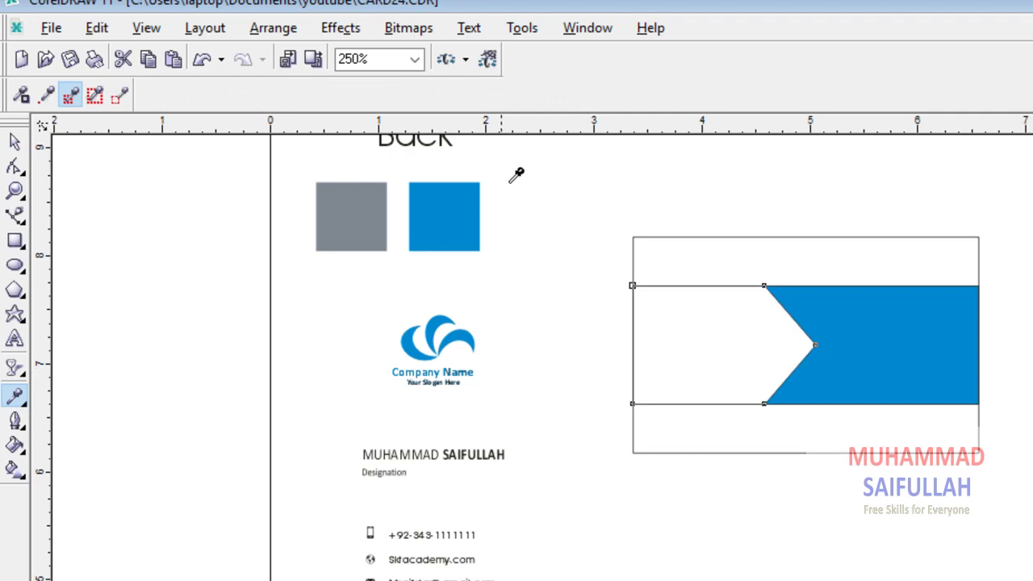
Set the white arrow shape's outline width to None and deselect it.
left_click(15, 142)
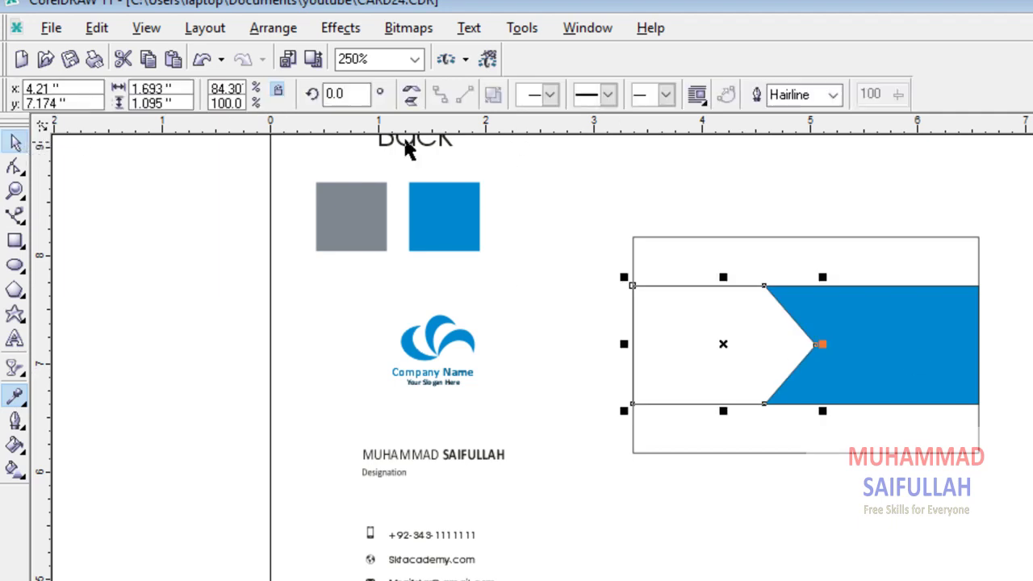
left_click(833, 95)
left_click(827, 117)
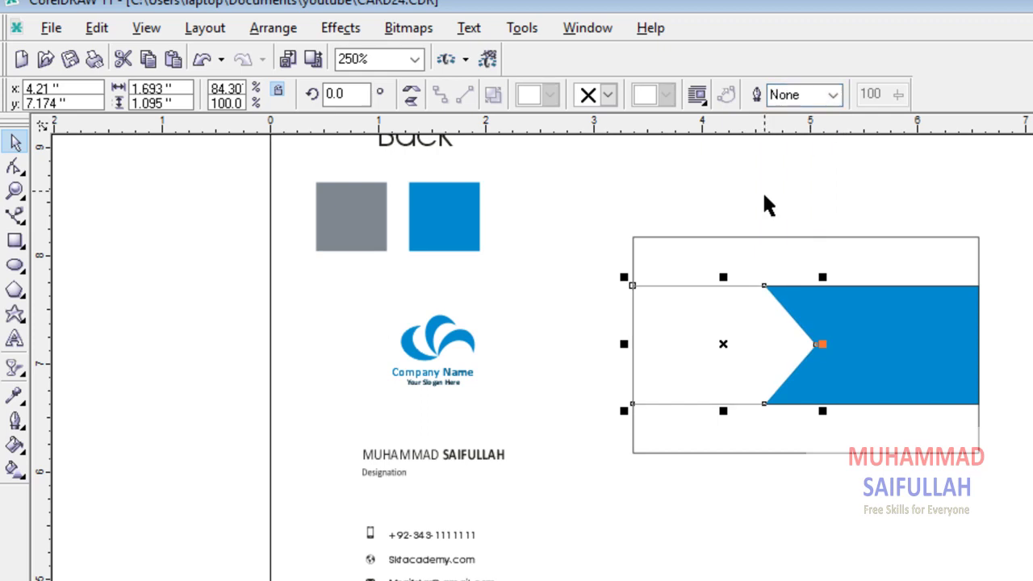
left_click(986, 353)
Duplicate the white arrow shape in place and stretch the copy to the right to about 1.85 inches wide.
scroll(880, 351, "up", 1)
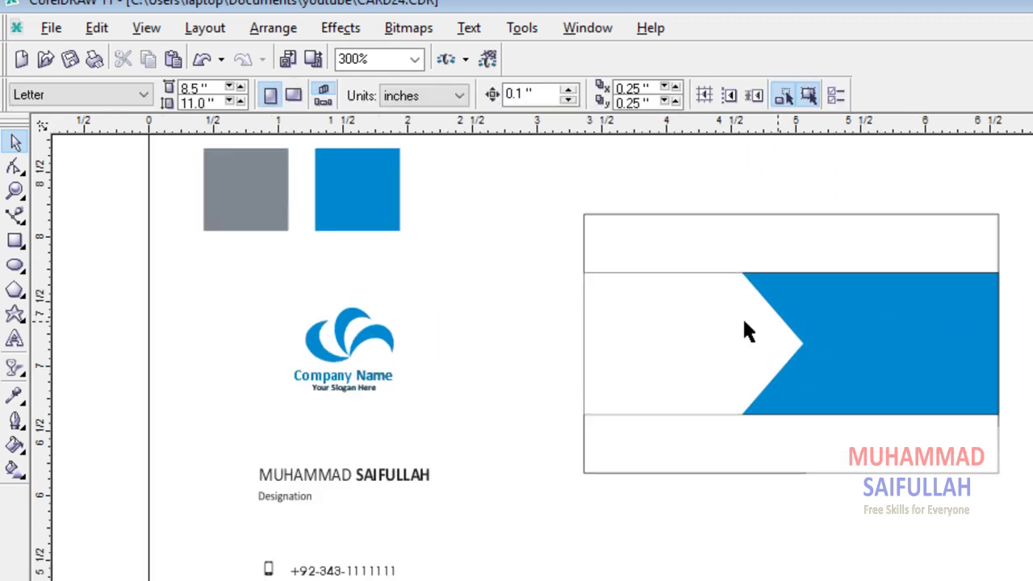
left_click(695, 323)
scroll(759, 312, "up", 3)
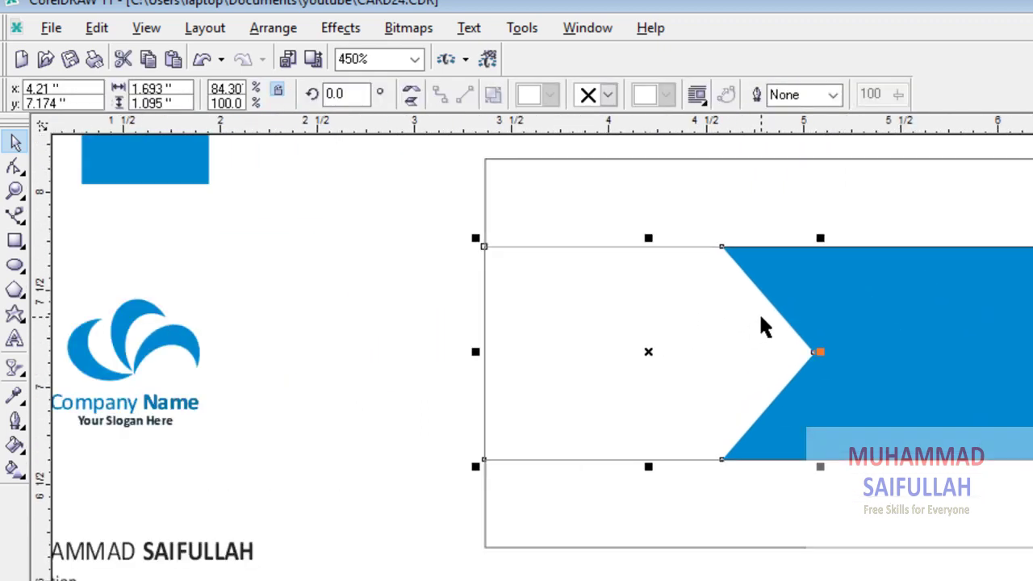
left_click(98, 32)
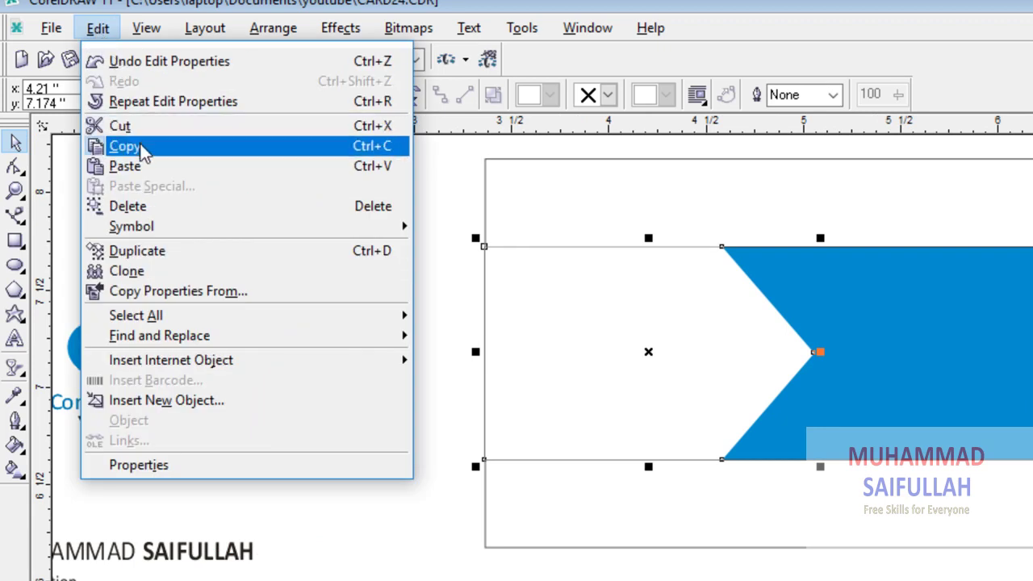
left_click(126, 143)
left_click(101, 31)
left_click(177, 166)
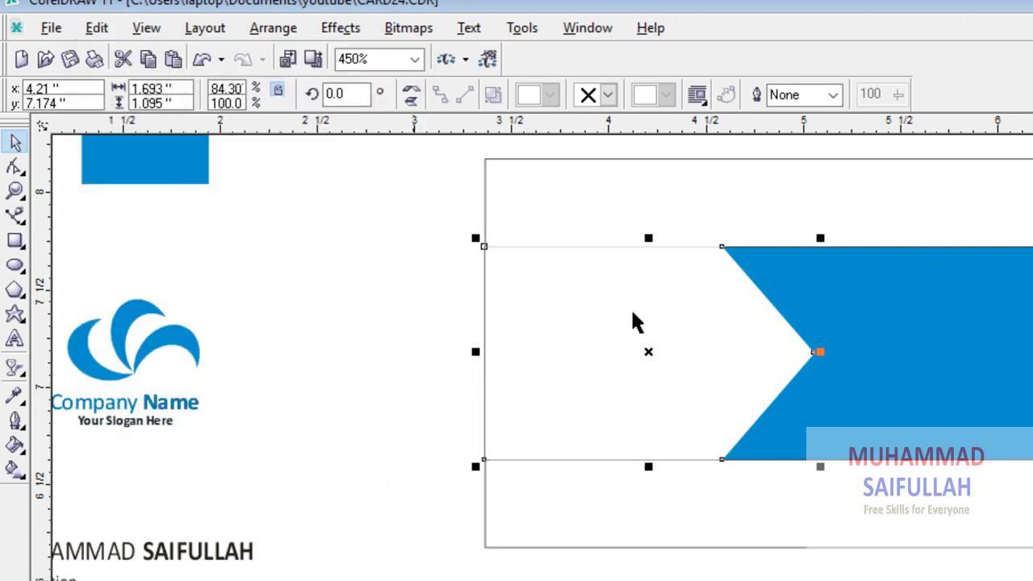
left_click_drag(820, 352, 851, 358)
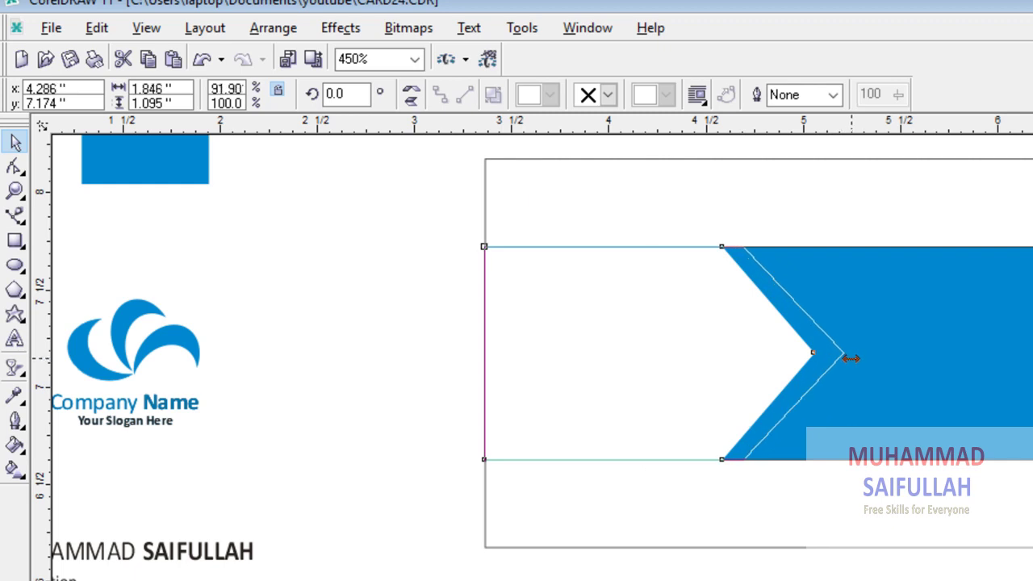
left_click_drag(851, 358, 853, 357)
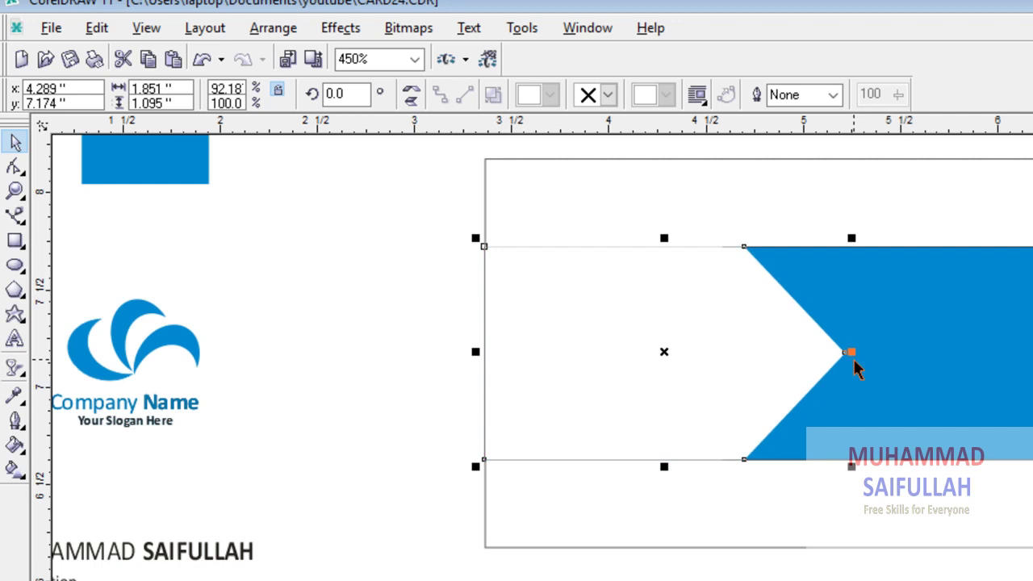
Fill the widened arrow copy with the grey sampled from the grey swatch.
scroll(840, 465, "down", 1)
scroll(840, 465, "down", 1)
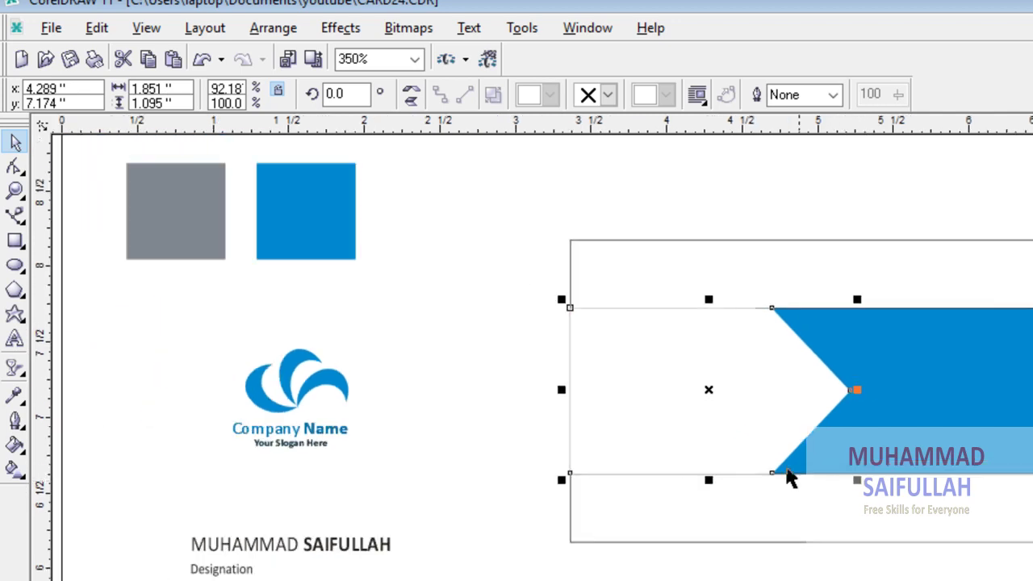
left_click(16, 395)
left_click(196, 208)
left_click(737, 361)
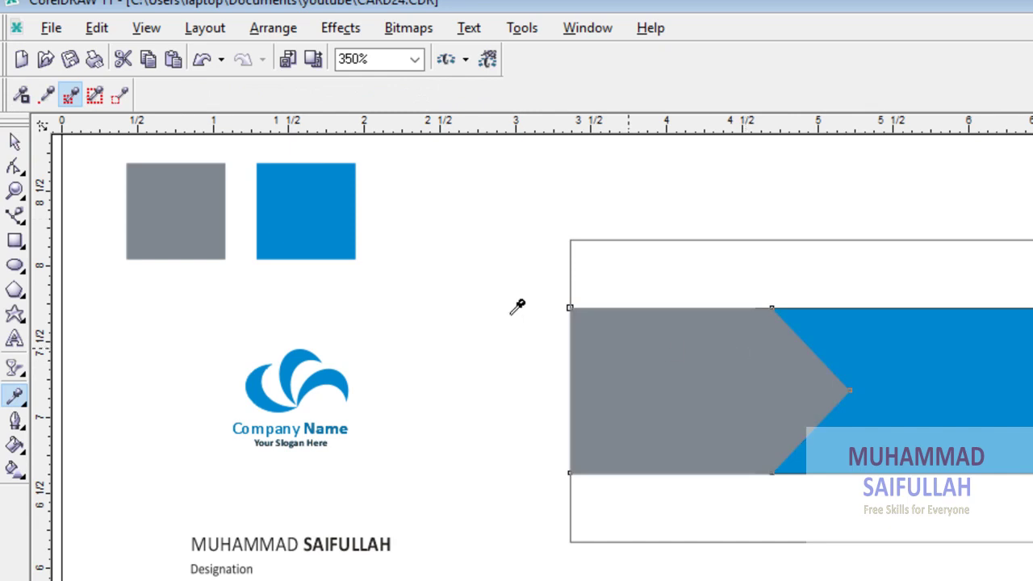
Send the grey arrow back one level behind the white arrow and deselect it.
left_click(16, 142)
left_click(273, 27)
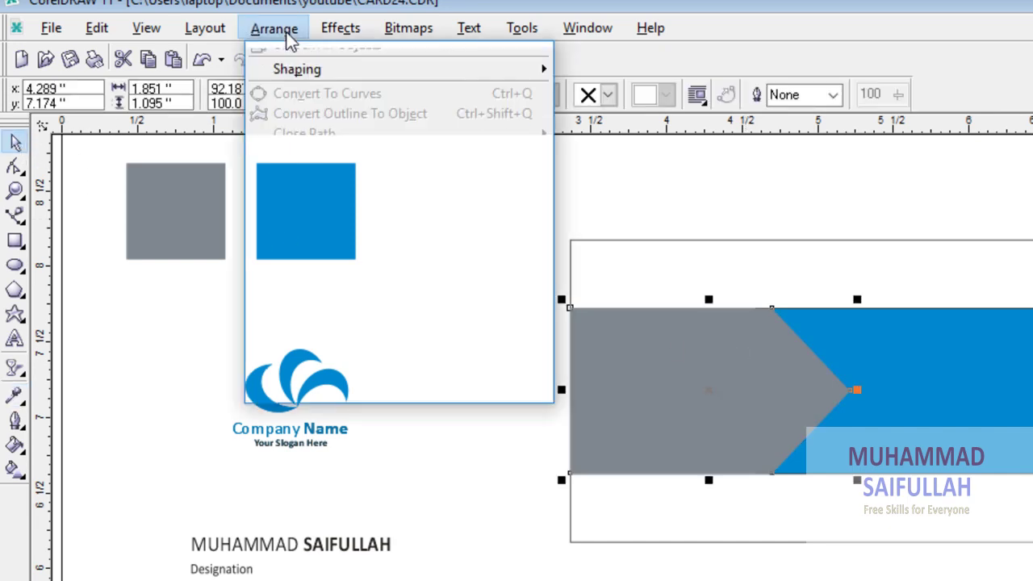
mouse_move(381, 138)
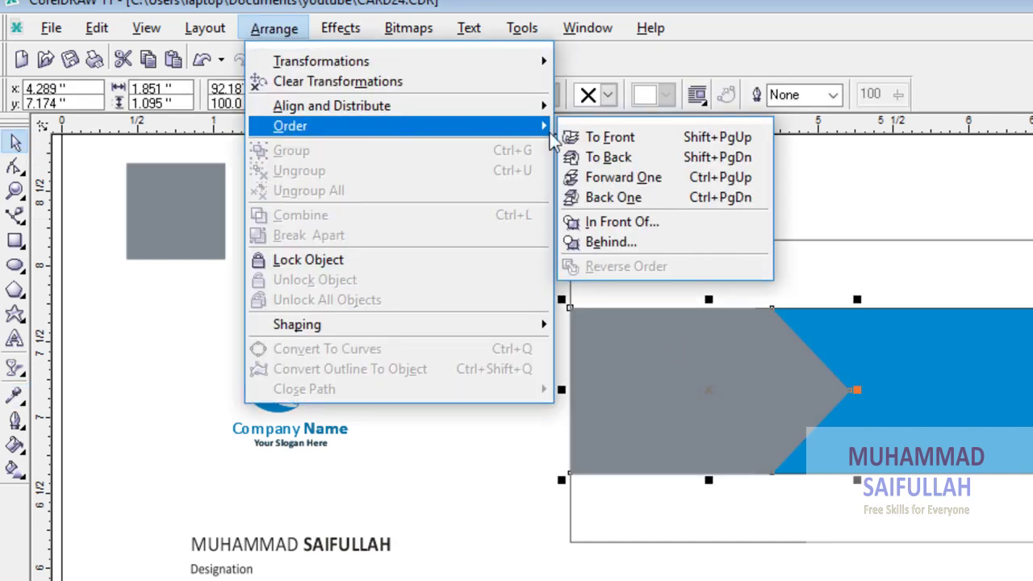
left_click(700, 201)
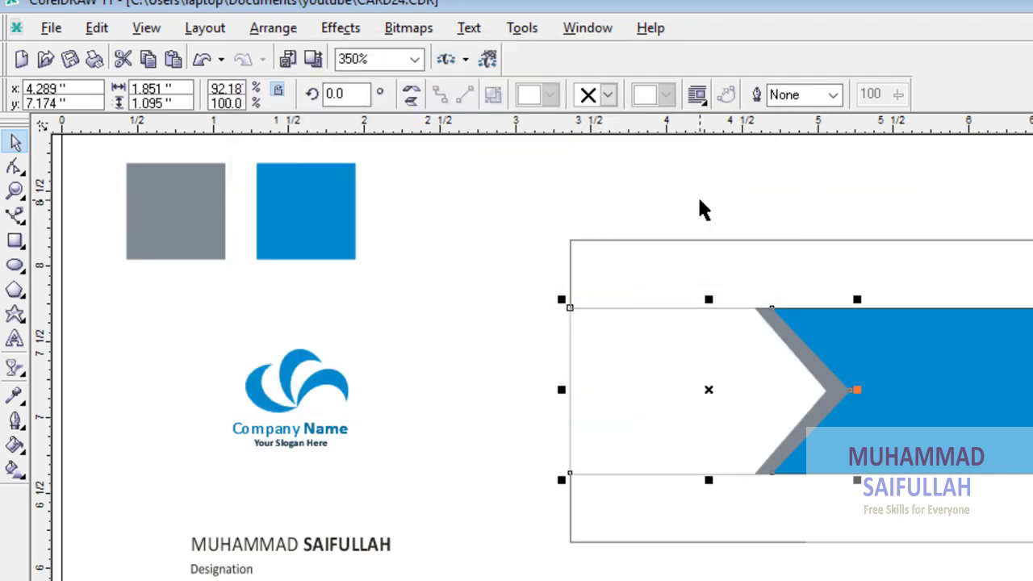
key("Escape")
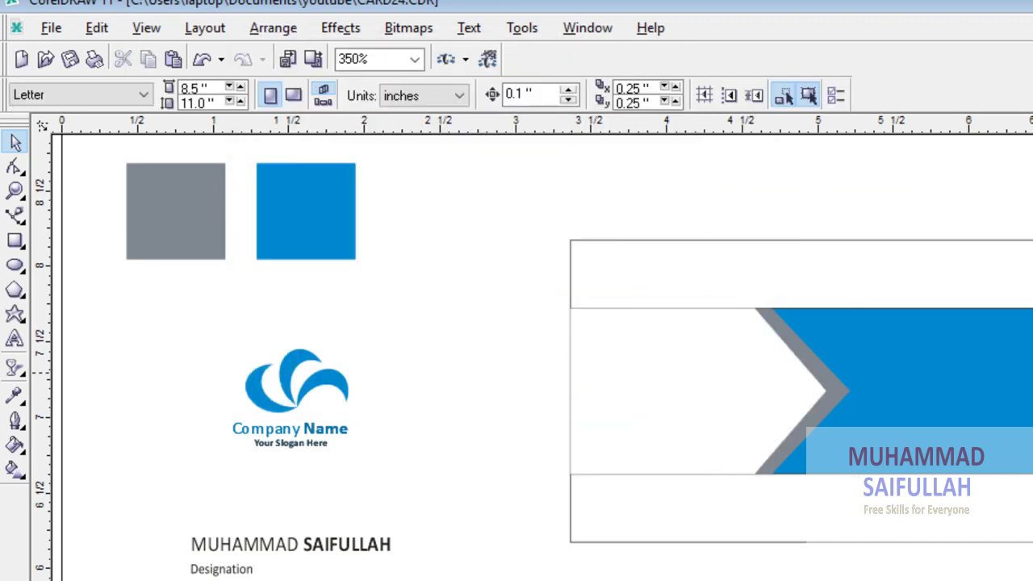
Duplicate the white arrow in place and stretch the copy to the right to about 1.97 inches wide.
scroll(628, 389, "up", 2)
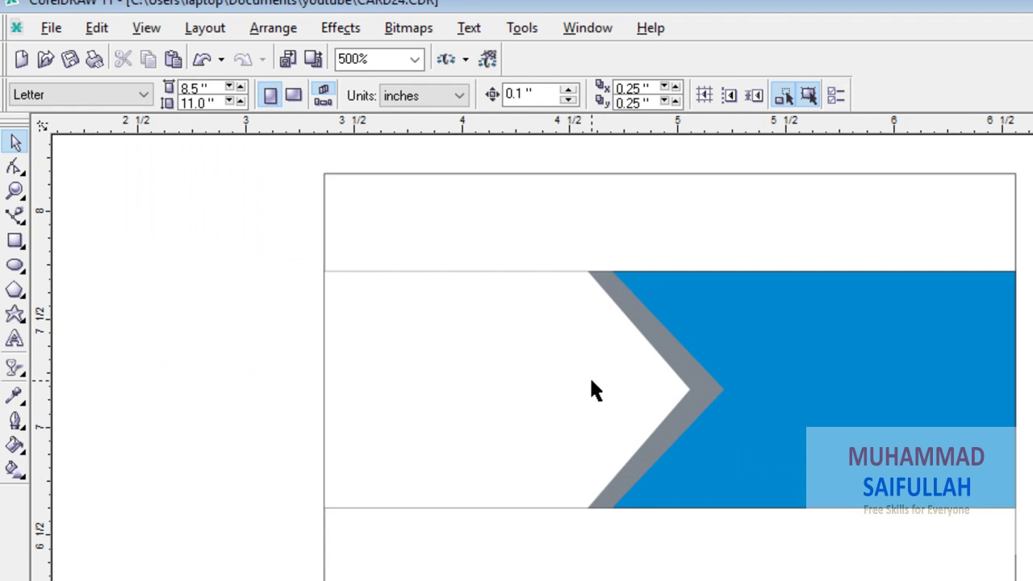
left_click(592, 382)
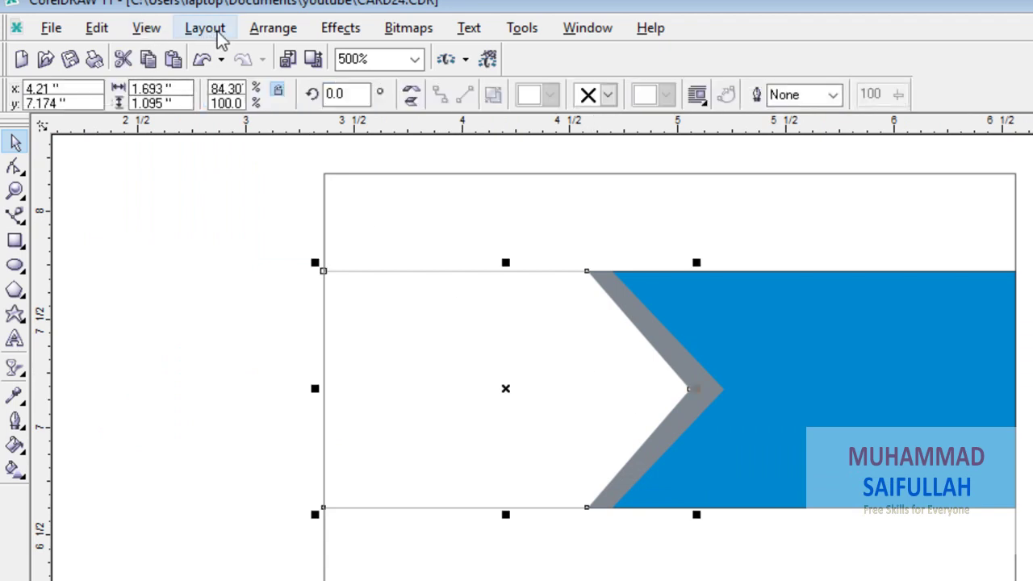
left_click(100, 31)
left_click(145, 146)
left_click(99, 29)
left_click(156, 153)
left_click_drag(694, 388, 759, 419)
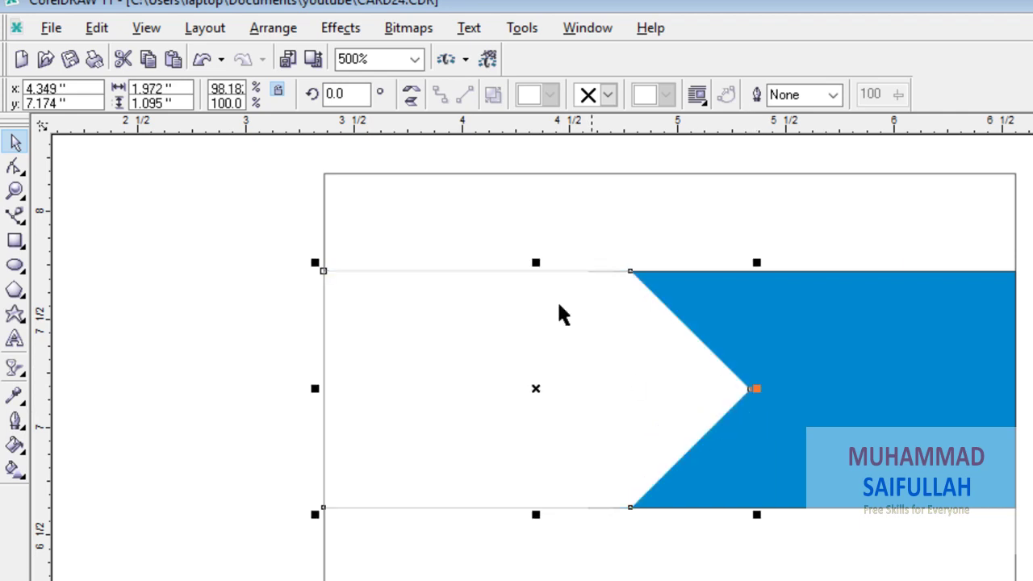
Send the widened white copy back two levels so it lies behind the grey arrow.
left_click(266, 29)
mouse_move(478, 129)
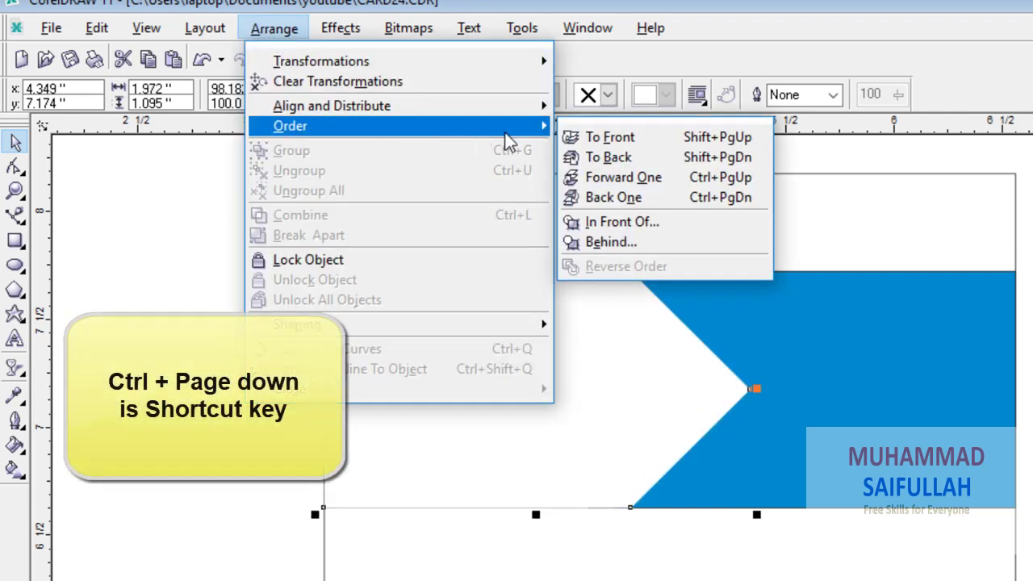
left_click(687, 199)
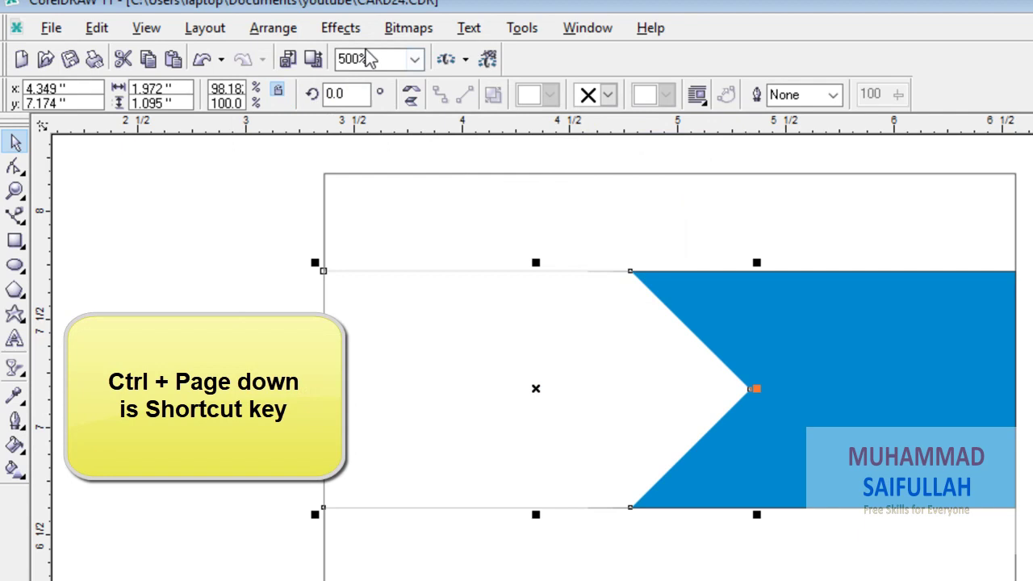
left_click(275, 33)
mouse_move(427, 128)
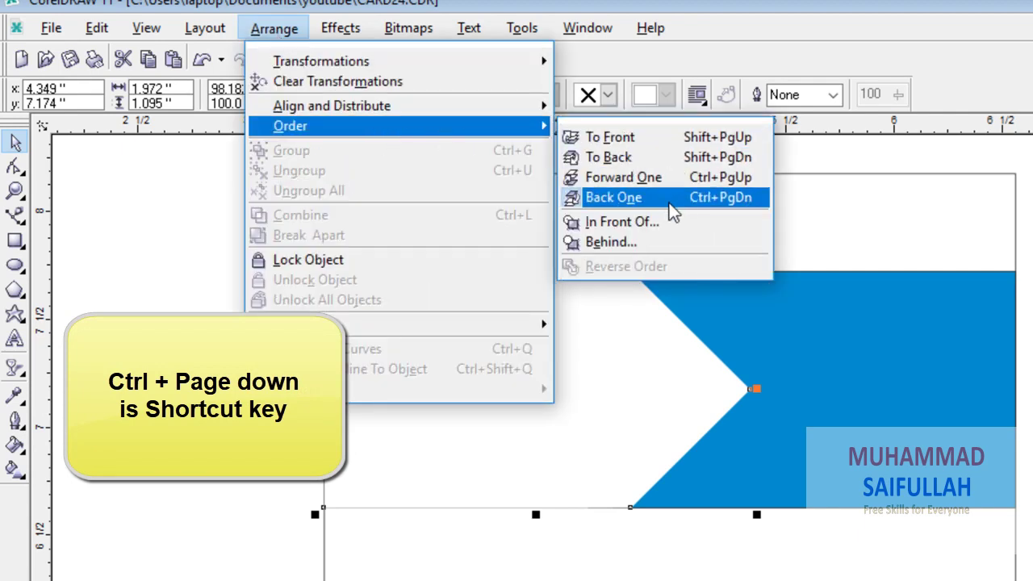
left_click(672, 199)
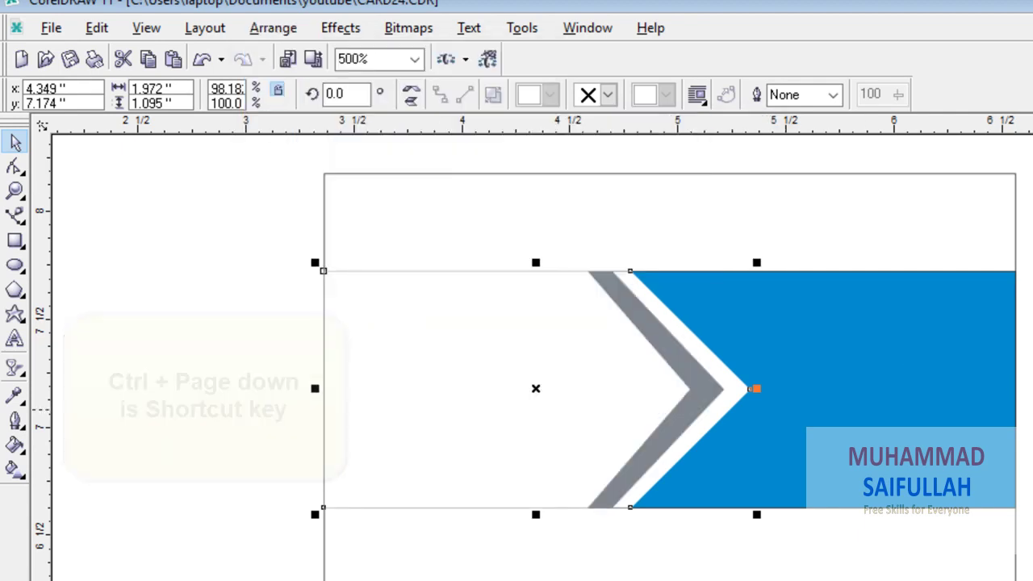
Narrow the grey arrow slightly and the white copy behind it to about 1.91 inches wide, and deselect.
left_click_drag(756, 388, 749, 389)
scroll(645, 503, "up", 3)
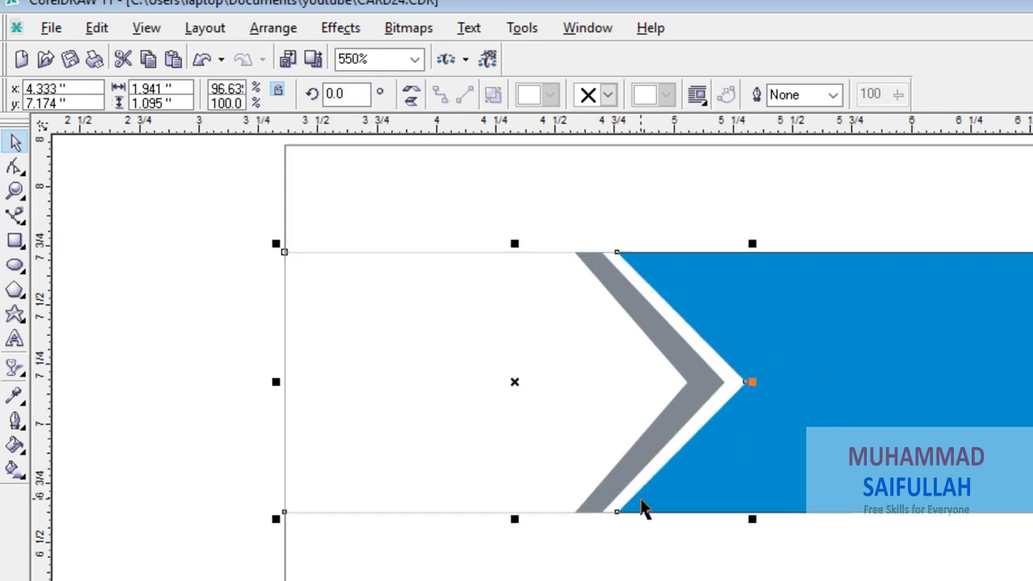
scroll(613, 205, "up", 1)
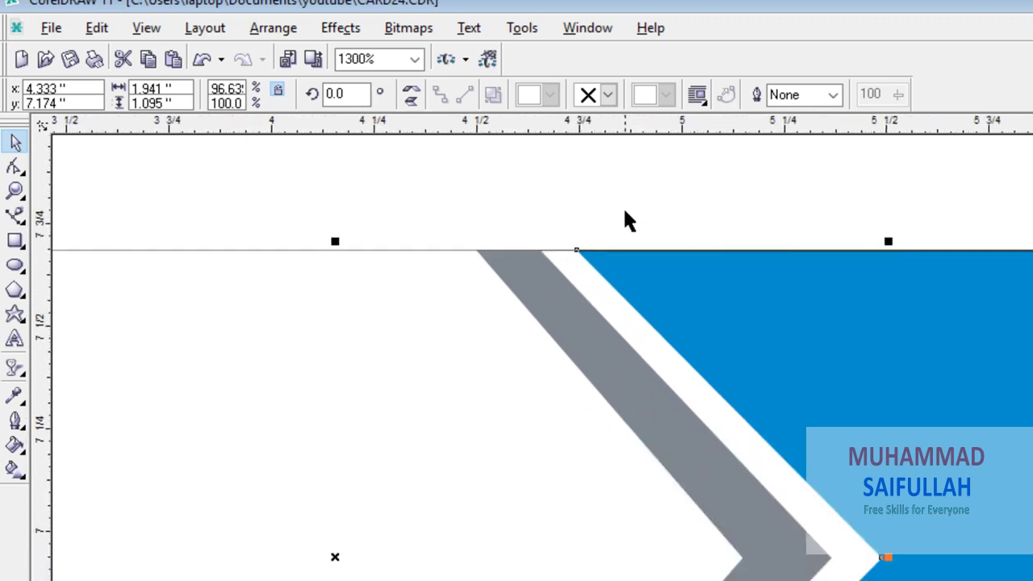
scroll(624, 219, "down", 3)
scroll(629, 252, "down", 5)
scroll(549, 212, "up", 5)
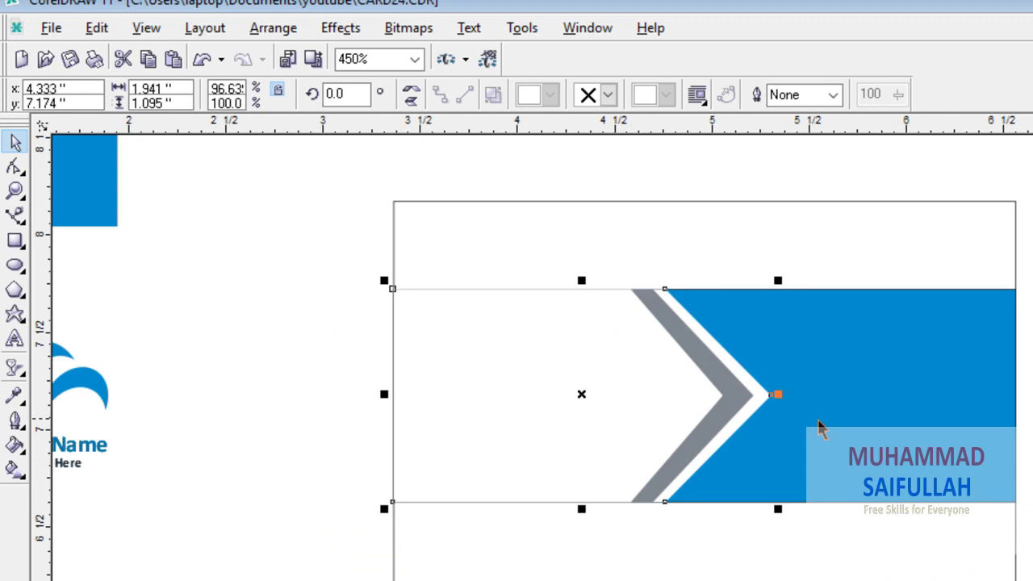
left_click(766, 380)
scroll(719, 385, "up", 1)
left_click(758, 389)
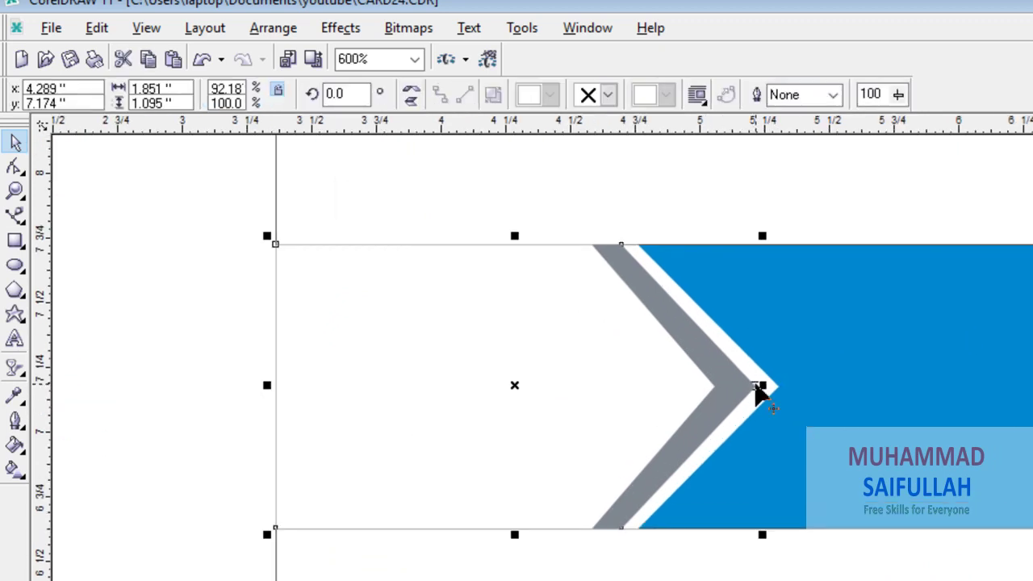
mouse_move(762, 385)
left_mouse_down()
mouse_move(784, 385)
mouse_move(775, 386)
left_mouse_up()
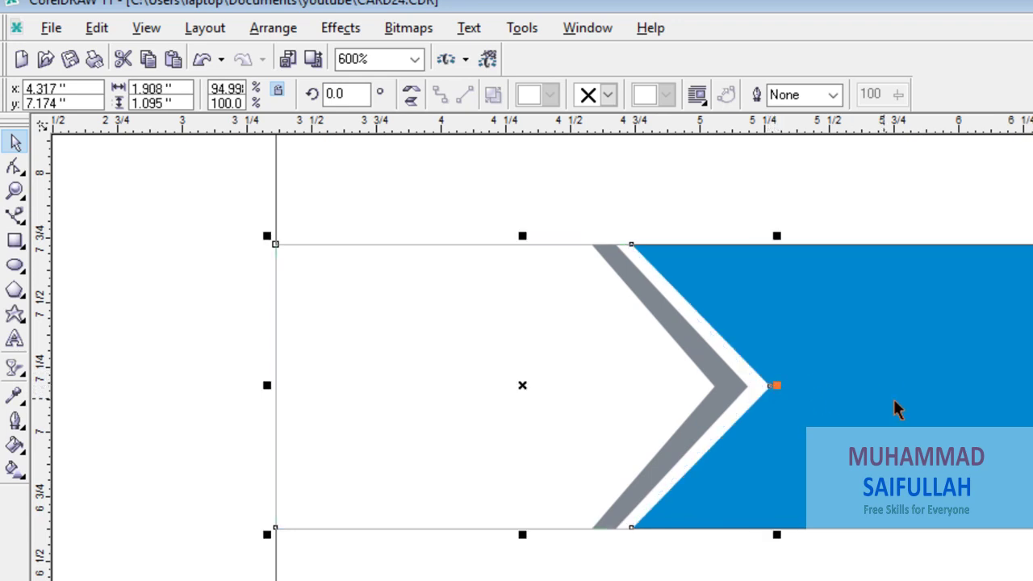
key("Escape")
scroll(662, 484, "down", 3)
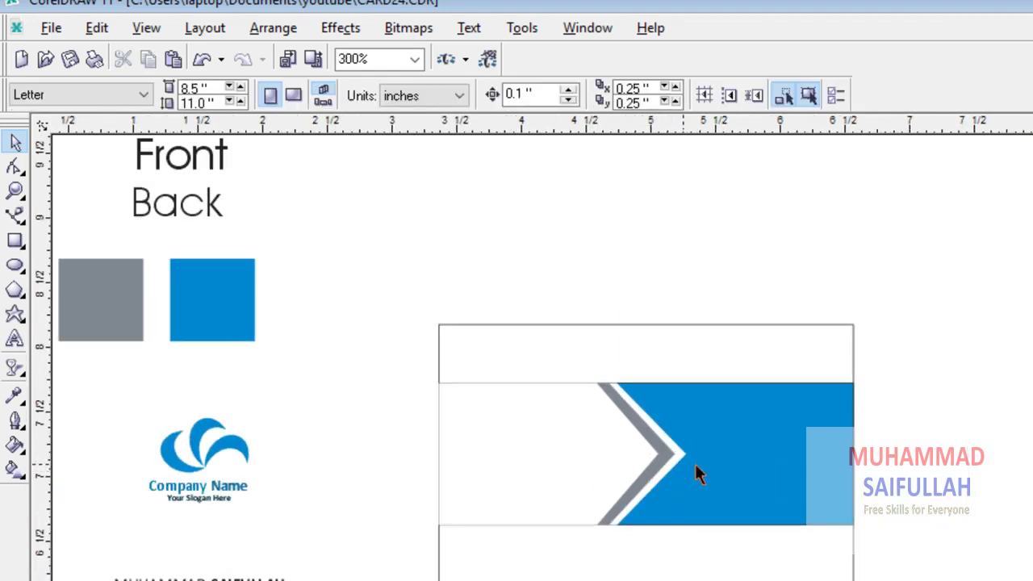
Set the blue middle band's outline width to None and deselect it.
left_click(784, 382)
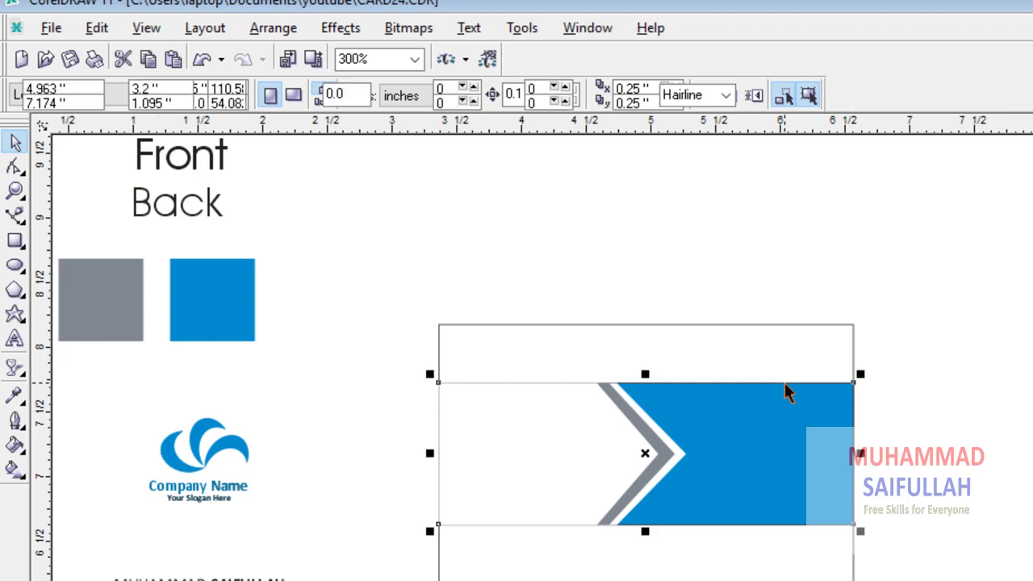
left_click(727, 94)
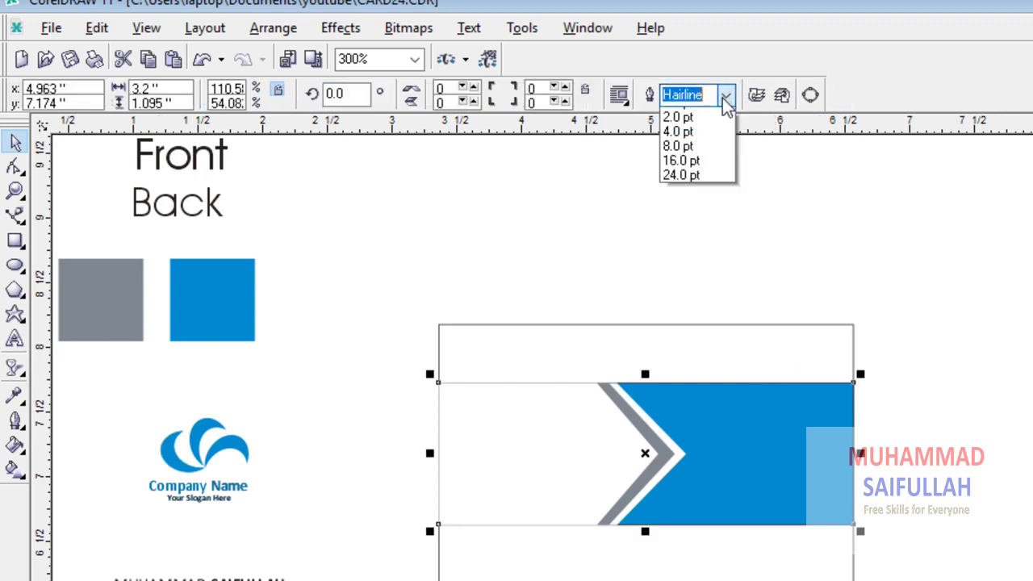
left_click(681, 108)
left_click(964, 307)
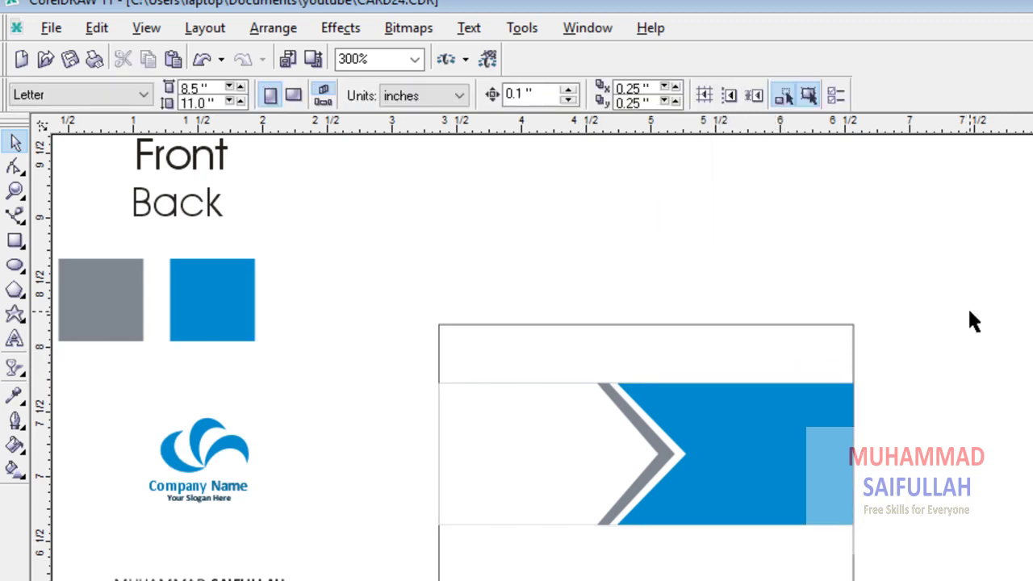
Move the grouped name and designation text onto the white arrow and bring it to the front.
scroll(970, 312, "down", 1)
scroll(816, 486, "up", 1)
scroll(894, 384, "down", 1)
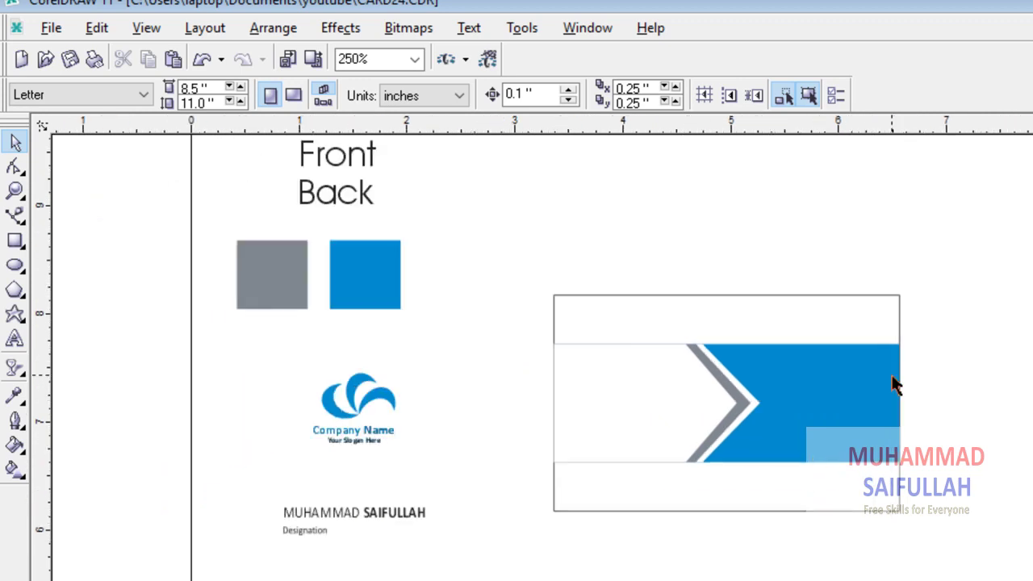
scroll(767, 438, "up", 1)
left_click(347, 533)
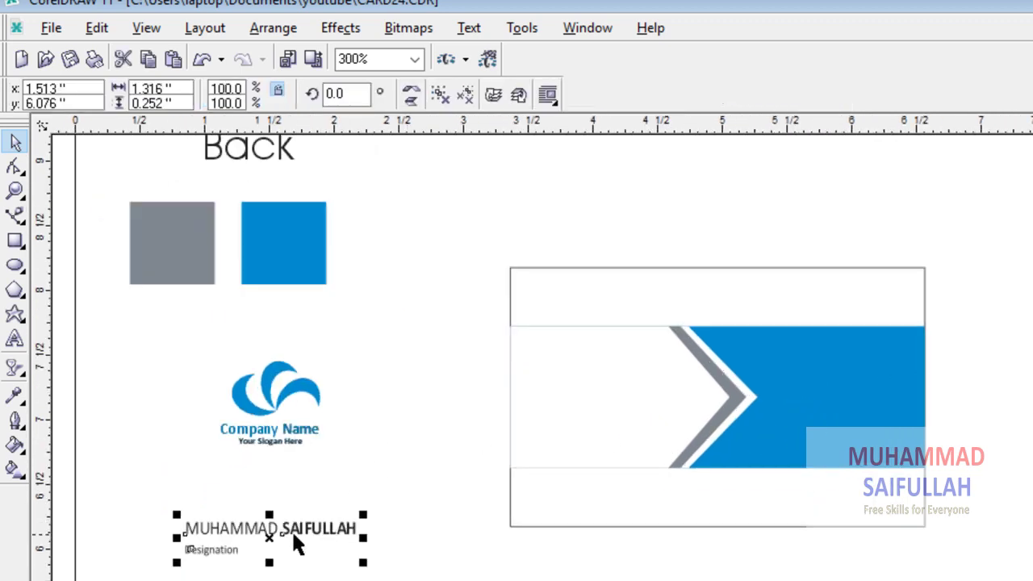
left_click_drag(330, 544, 618, 397)
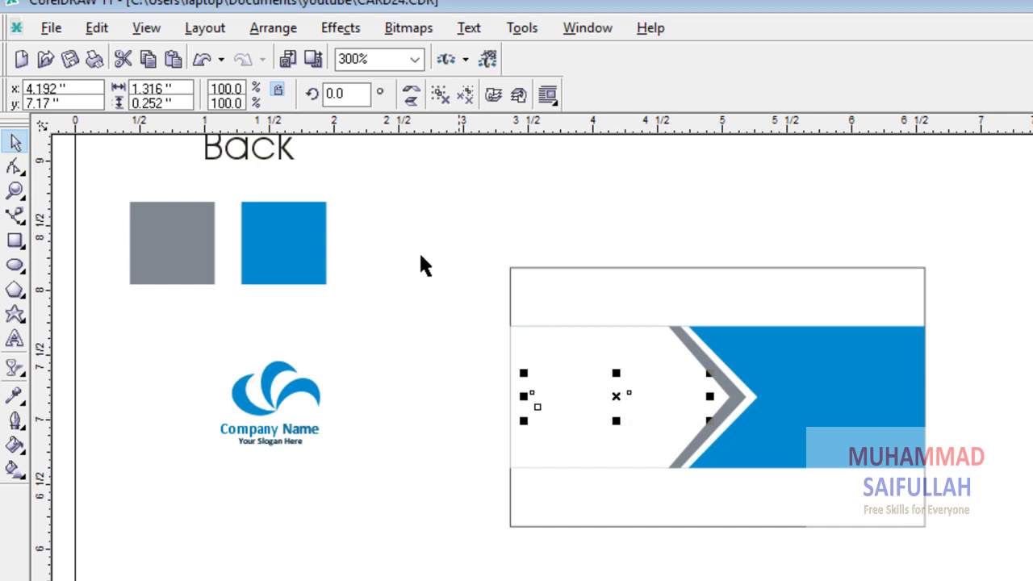
left_click(300, 31)
mouse_move(431, 128)
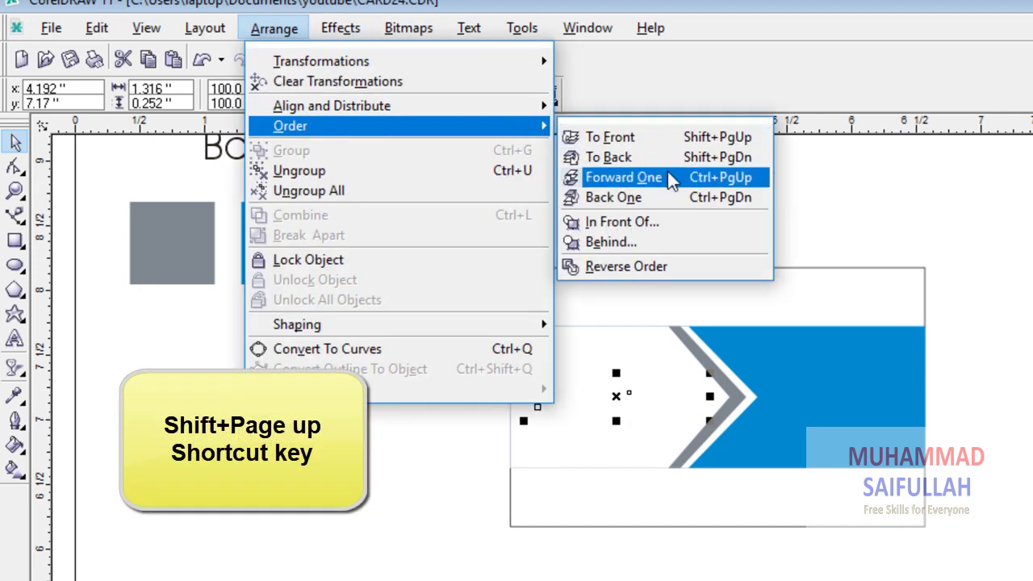
left_click(613, 138)
Scale the name and designation group to about 86% and move it to the lower part of the white arrow.
scroll(626, 400, "up", 1)
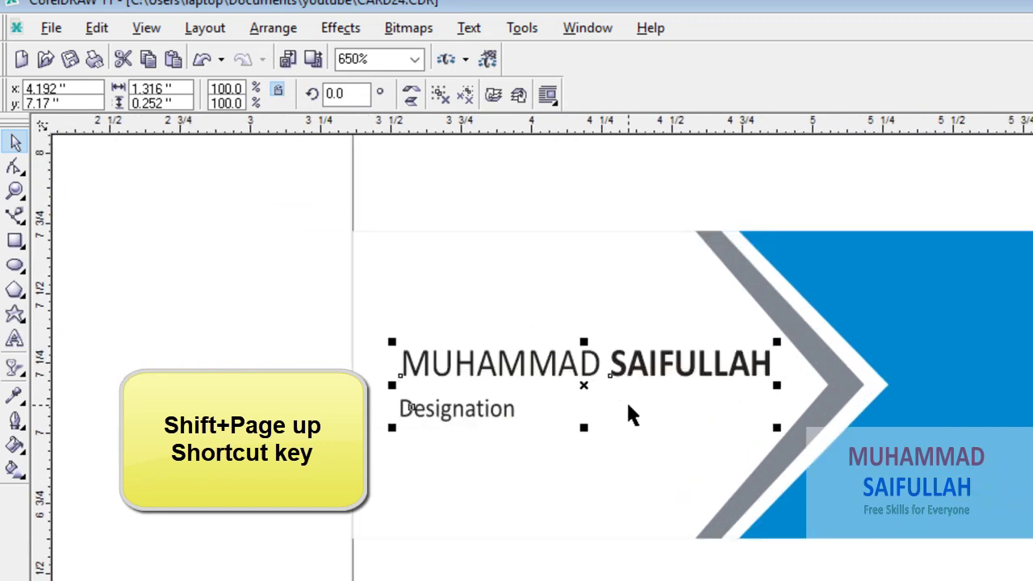
left_click_drag(777, 425, 763, 422)
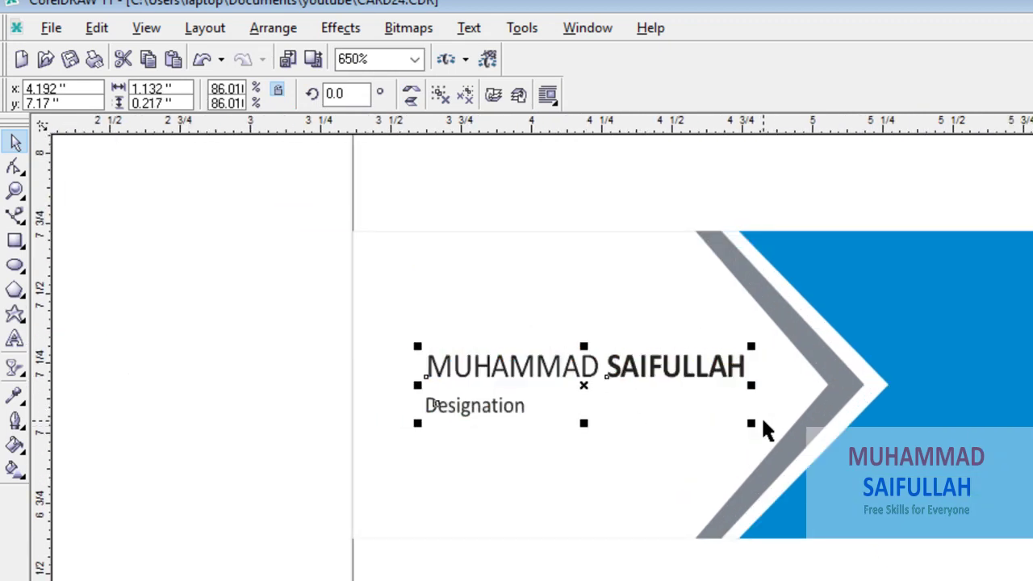
left_click_drag(595, 385, 586, 452)
scroll(729, 276, "down", 2)
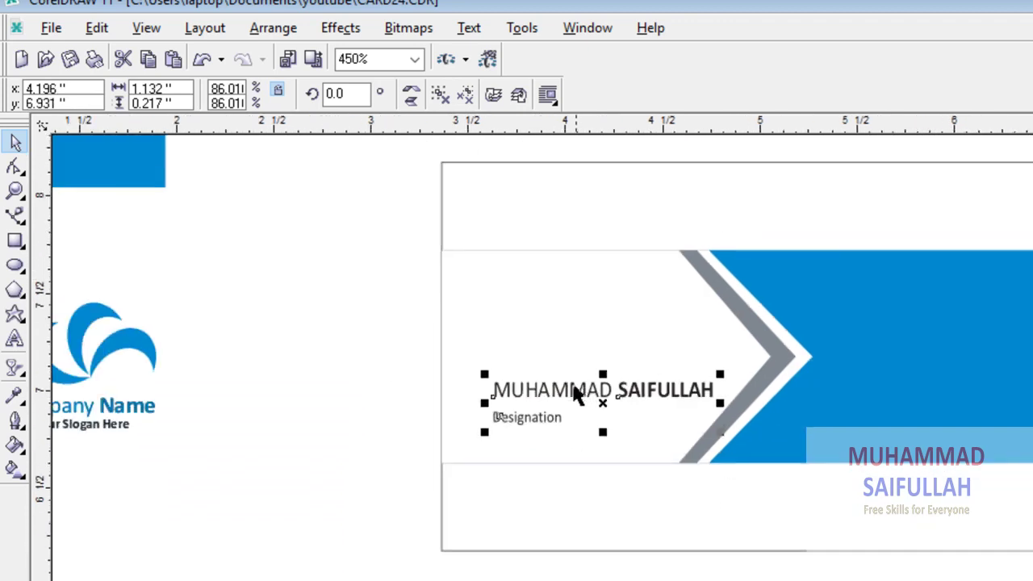
scroll(509, 537, "down", 2)
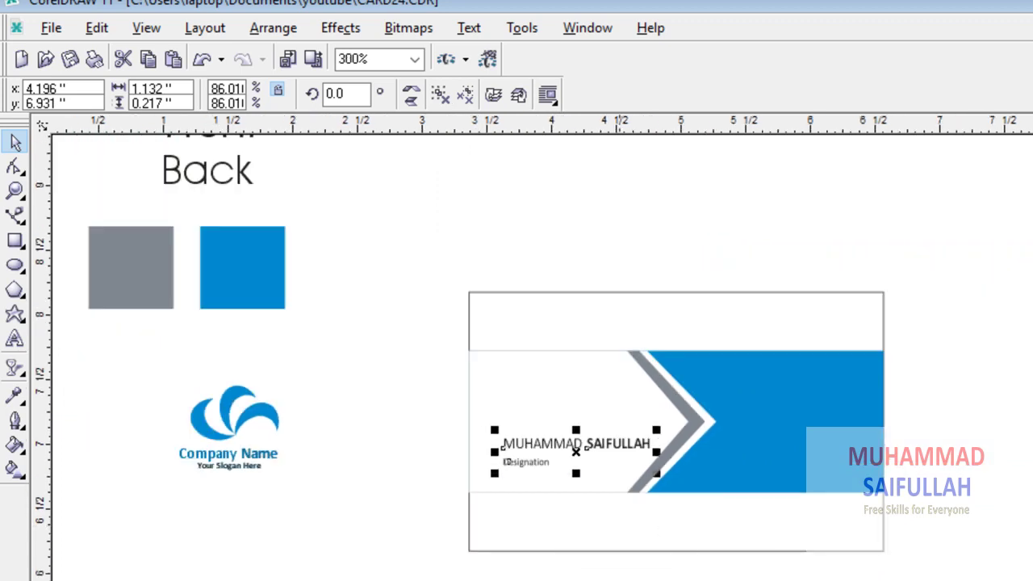
left_click(344, 572)
Move the grouped contact details with their icons onto the blue band and bring them to the front.
scroll(336, 556, "down", 3)
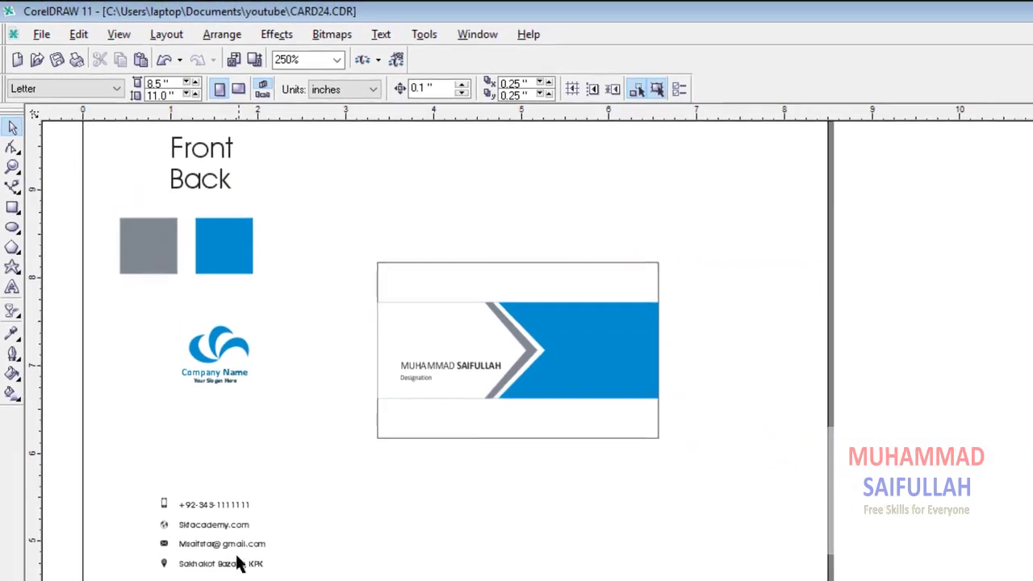
left_click(239, 549)
left_click_drag(239, 548, 593, 343)
scroll(589, 338, "up", 1)
key("Escape")
scroll(577, 346, "up", 1)
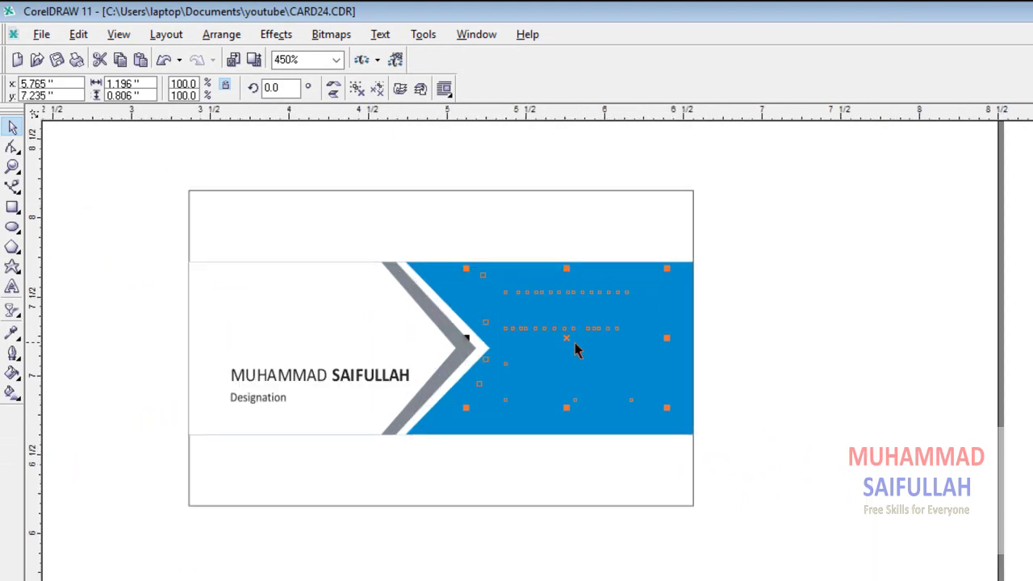
left_click(228, 35)
mouse_move(357, 120)
left_click(501, 128)
Scale the contact details group to about 86% and shift it slightly down and right within the blue band.
scroll(560, 367, "up", 1)
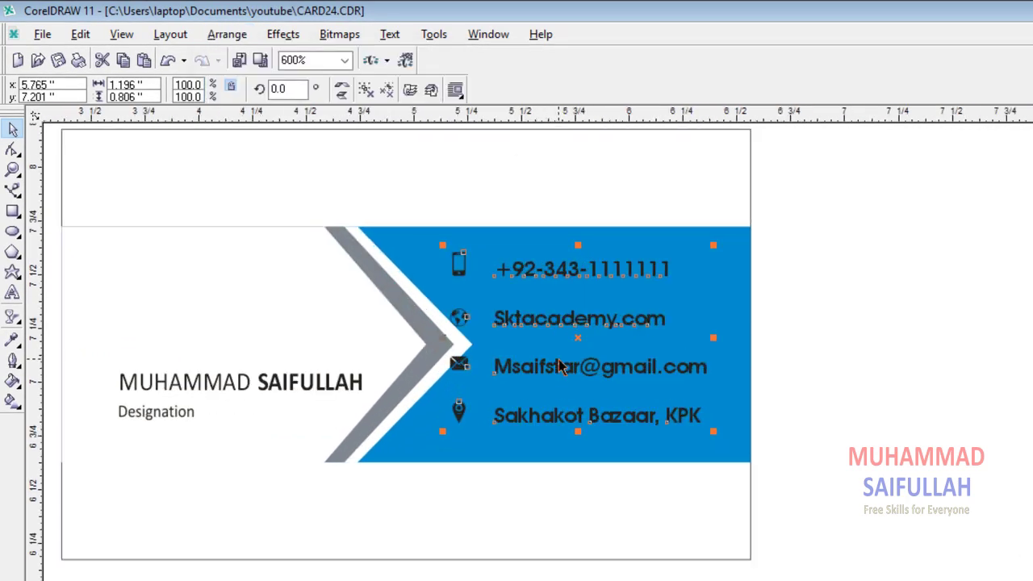
left_click_drag(712, 433, 694, 428)
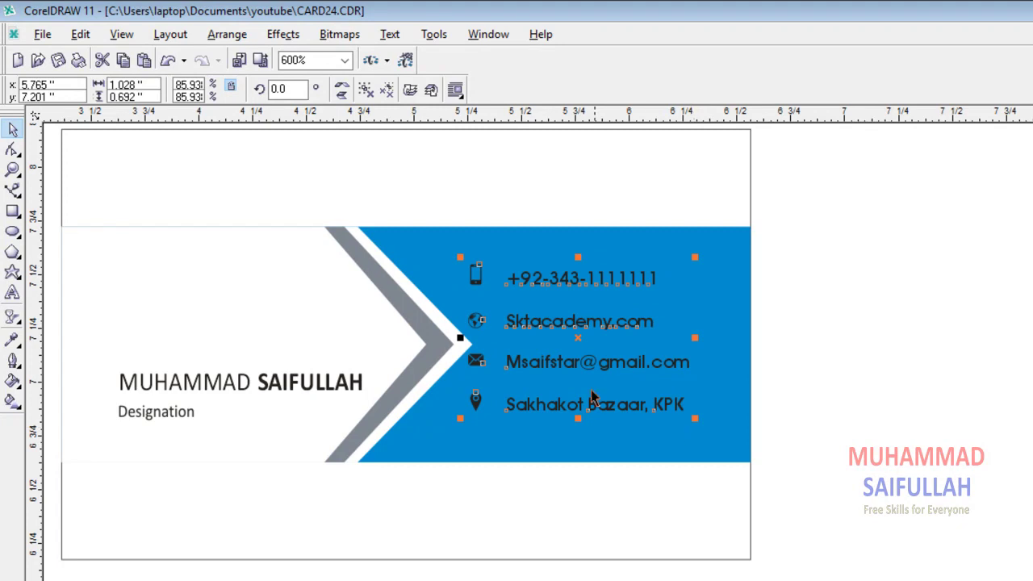
left_click_drag(576, 337, 579, 344)
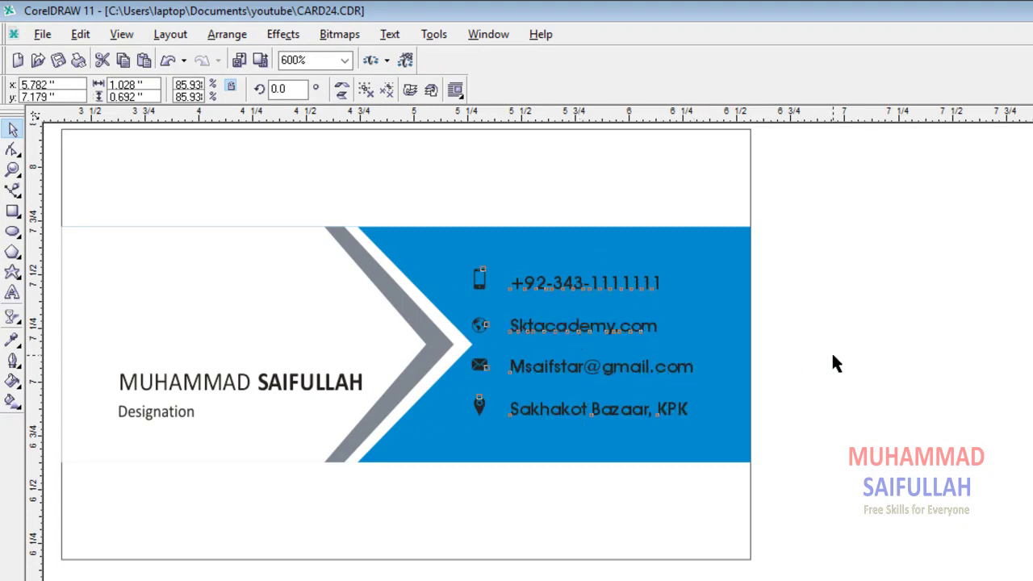
Nudge the blue band together with its arrows, name text and contact details down 0.1 inch within the card outline.
left_click(766, 387)
scroll(765, 383, "down", 2)
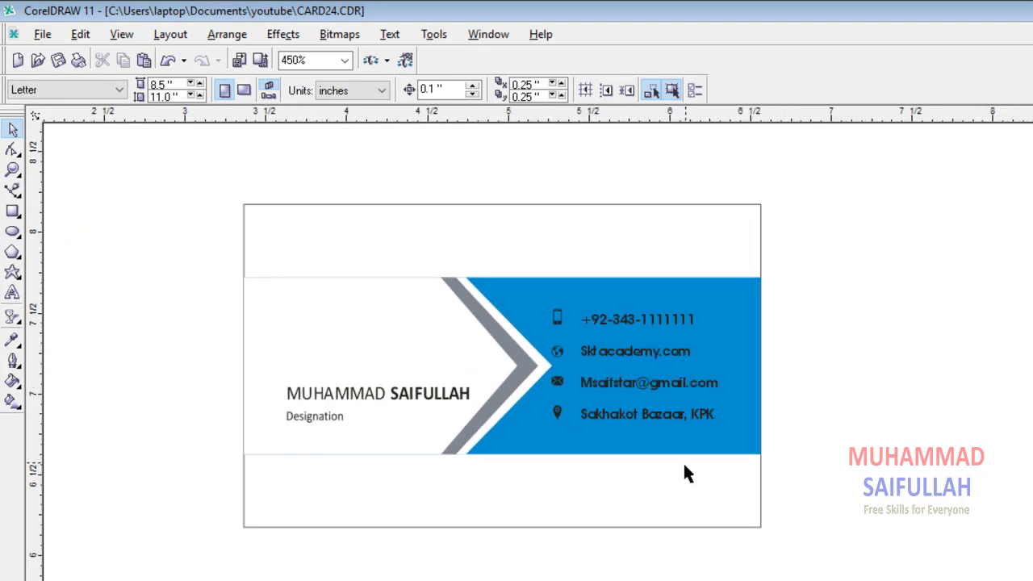
scroll(688, 467, "up", 2)
scroll(681, 476, "down", 1)
scroll(683, 466, "down", 1)
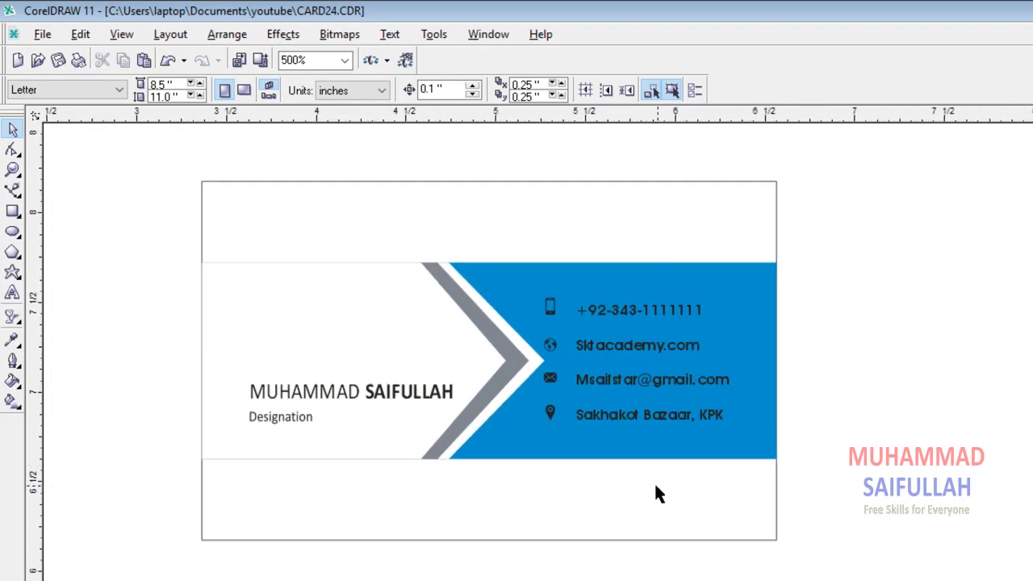
left_click_drag(107, 240, 799, 486)
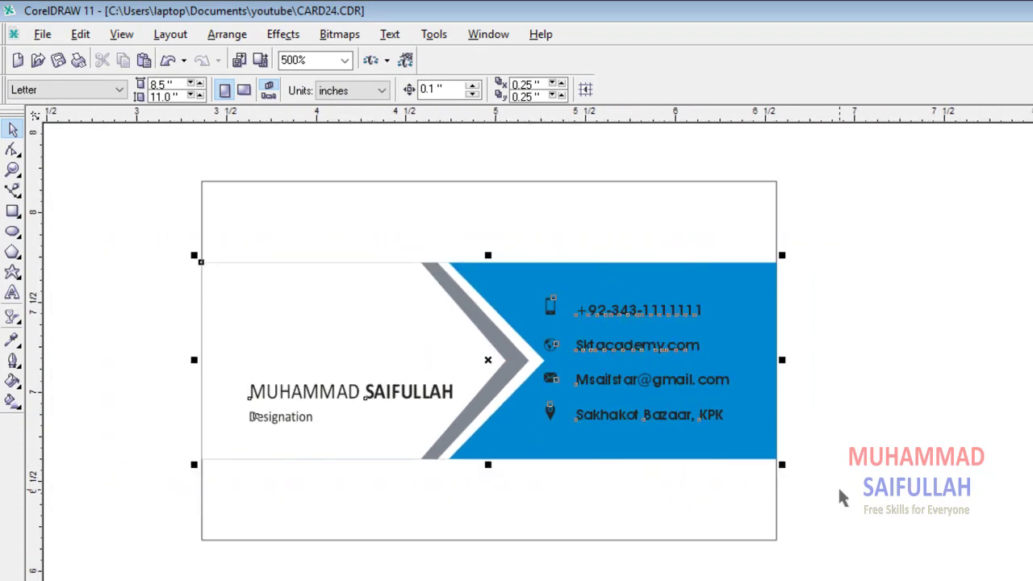
key("Down")
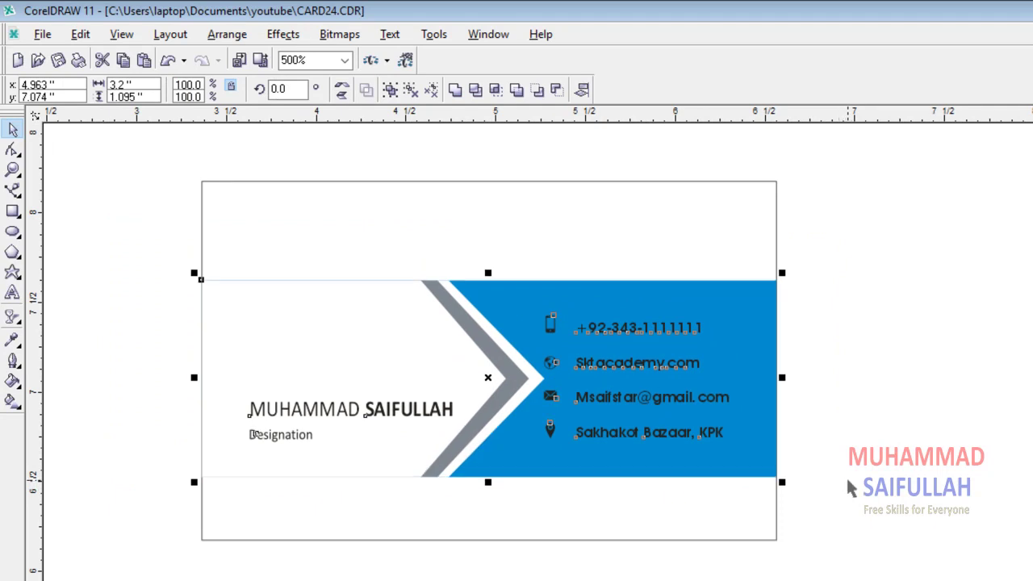
Group the company logo graphic with its company name and slogan text.
scroll(845, 480, "down", 1)
scroll(765, 420, "down", 3)
scroll(609, 340, "down", 2)
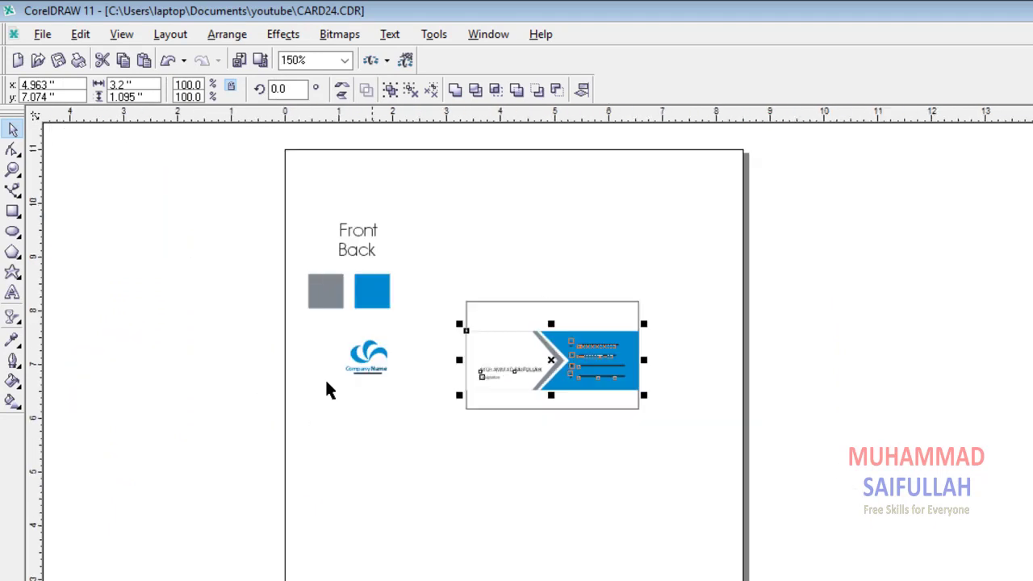
left_click(370, 367)
left_click(391, 385)
left_click(387, 380)
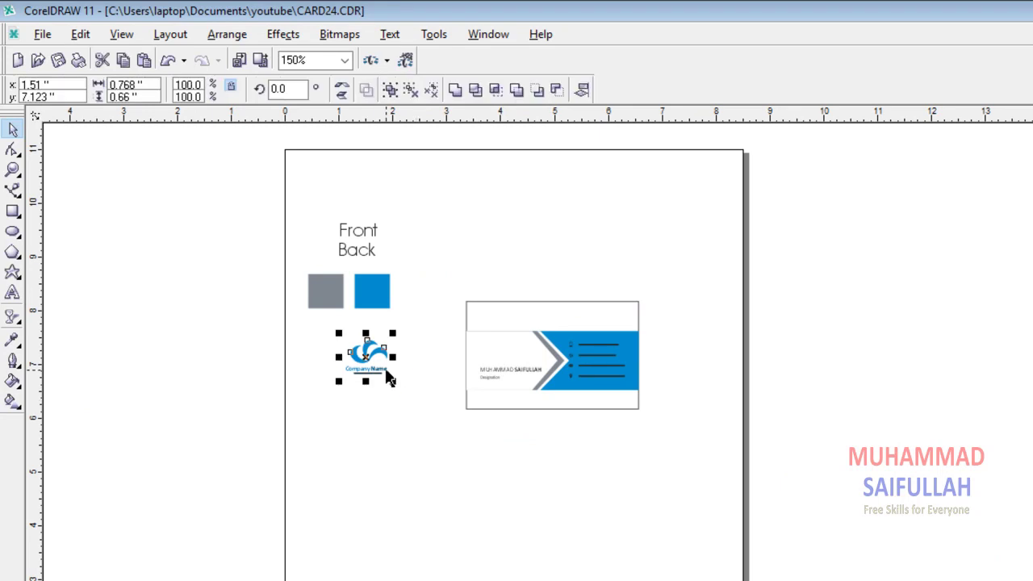
scroll(393, 379, "up", 2)
left_click(390, 88)
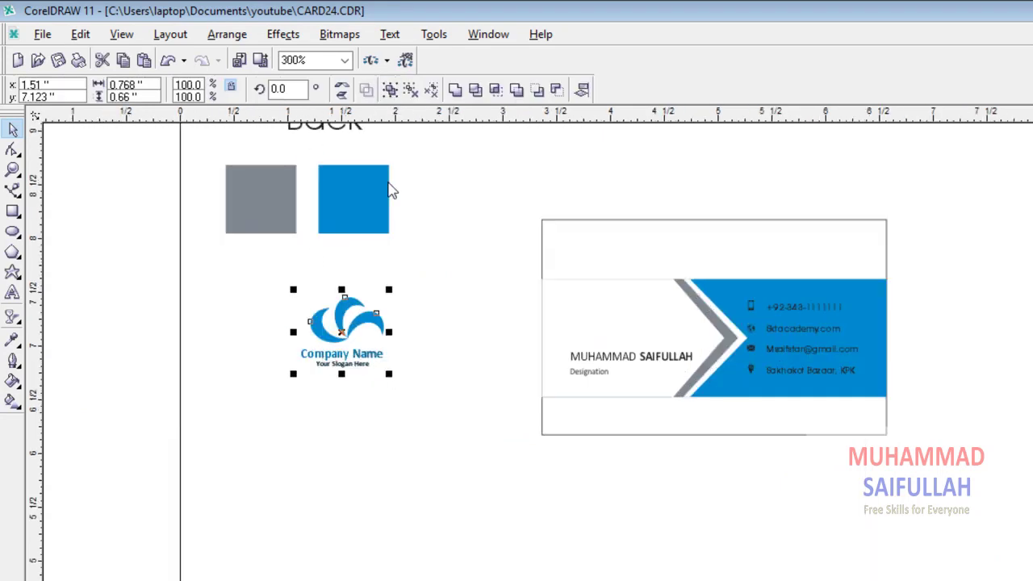
Scale the logo group to about 47% and place it in the white area above the band, near the card's upper-left corner.
left_click_drag(391, 372, 598, 243)
scroll(652, 278, "up", 1)
left_click(476, 292)
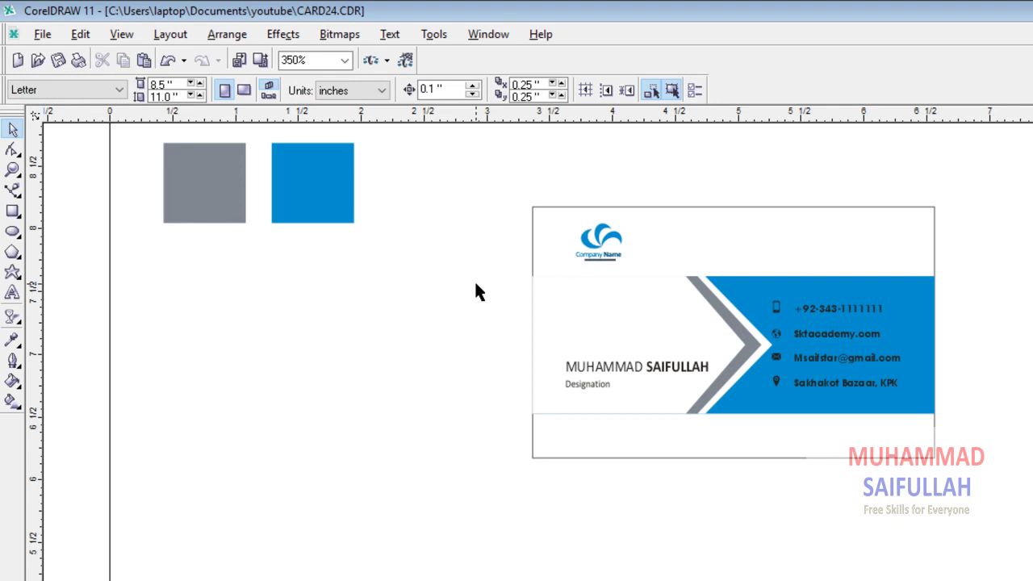
Nudge the blue band with its arrows, name text and contact details up 0.1 inch, leaving out the logo.
scroll(697, 219, "up", 2)
scroll(415, 386, "down", 4)
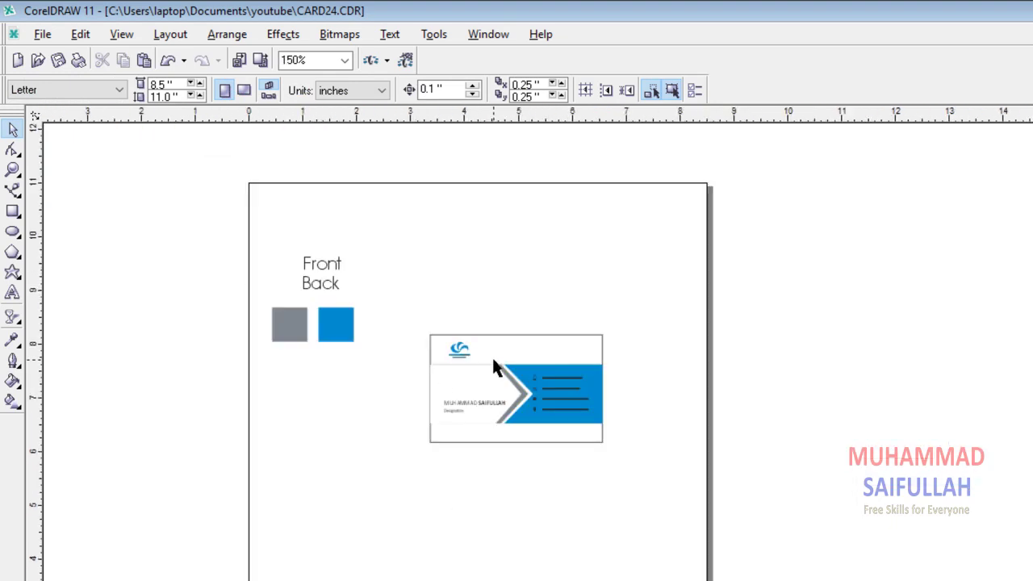
scroll(450, 365, "up", 2)
left_click_drag(383, 352, 788, 486)
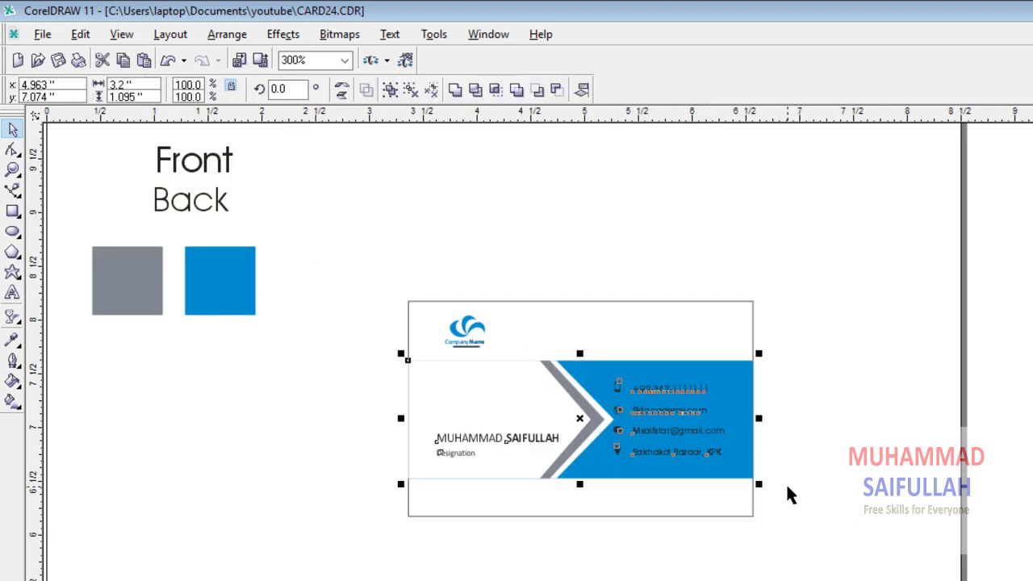
key("Up")
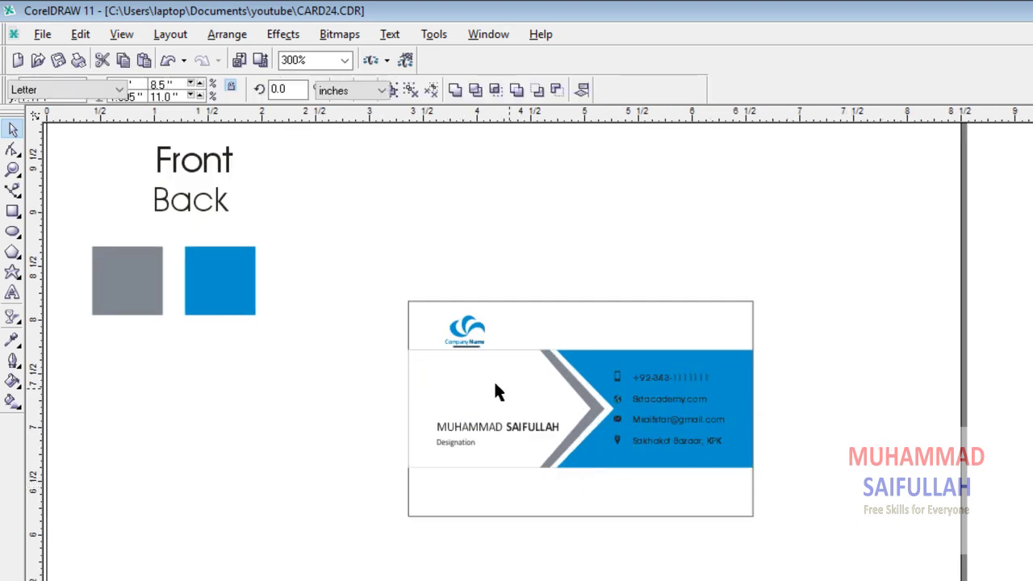
key("Escape")
scroll(463, 357, "up", 2)
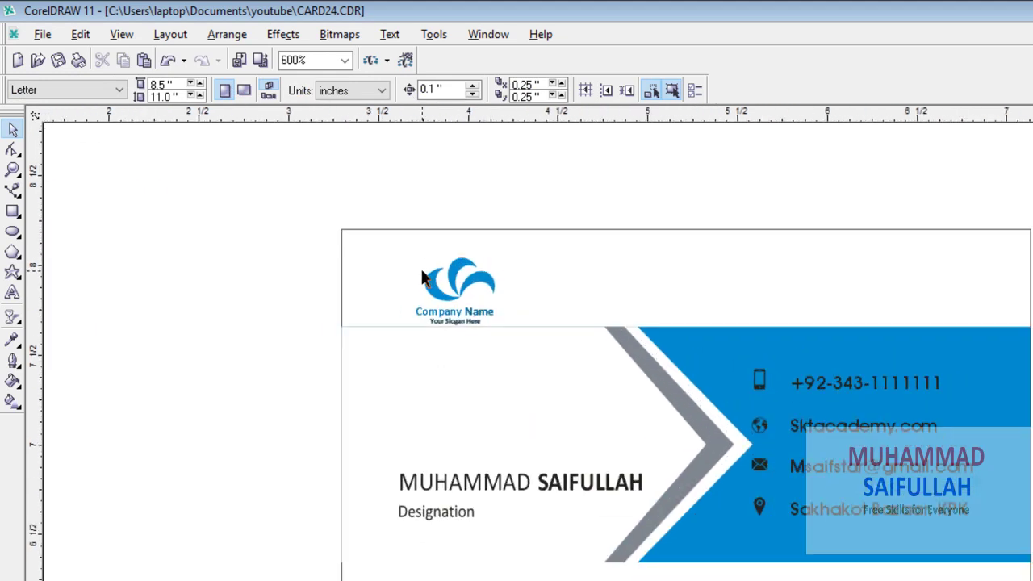
scroll(423, 279, "down", 1)
scroll(447, 317, "down", 1)
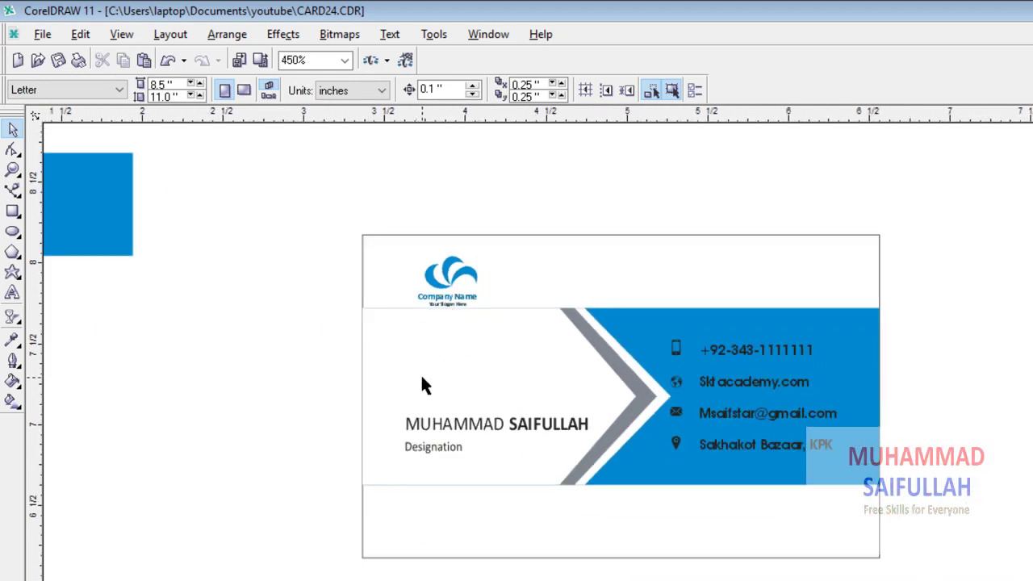
Move the logo group onto the white arrow above the name text and bring it to the front.
scroll(443, 302, "up", 1)
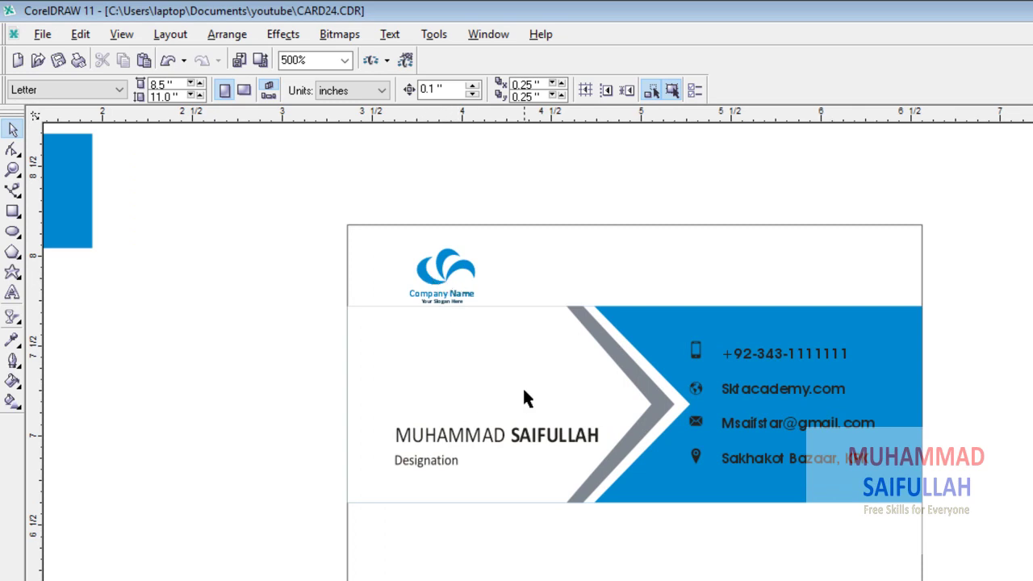
left_click(463, 275)
left_click_drag(442, 276, 472, 363)
left_click(228, 34)
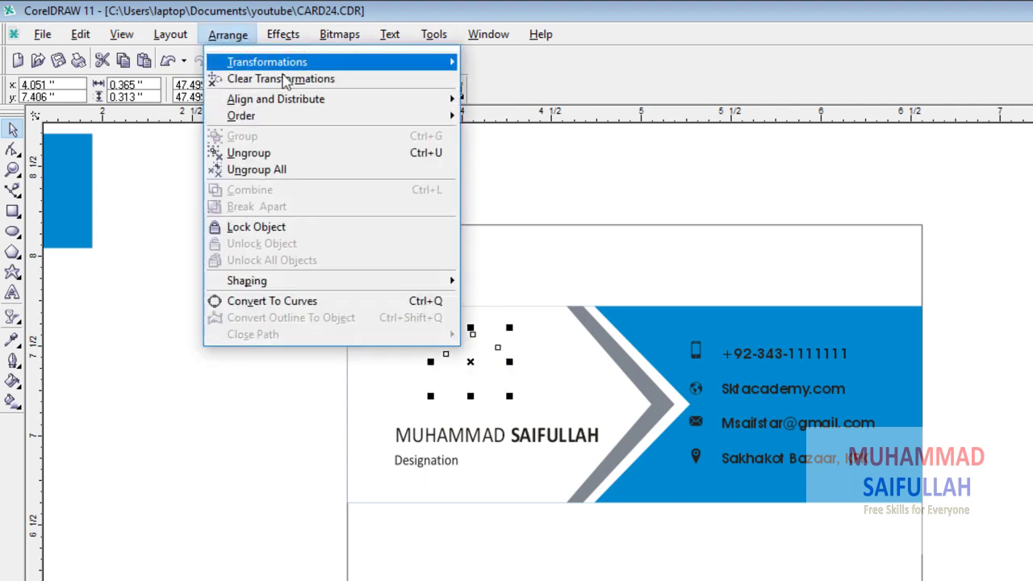
mouse_move(355, 122)
left_click(497, 125)
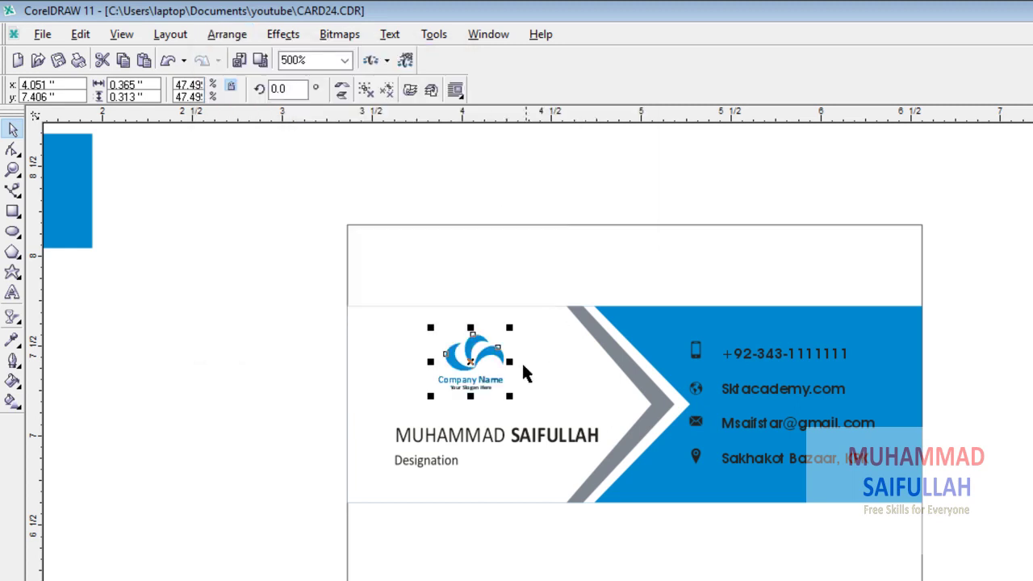
Enlarge the logo group on the white arrow to about 59% scale.
left_click_drag(511, 396, 524, 408)
left_click(259, 399)
scroll(770, 307, "down", 1)
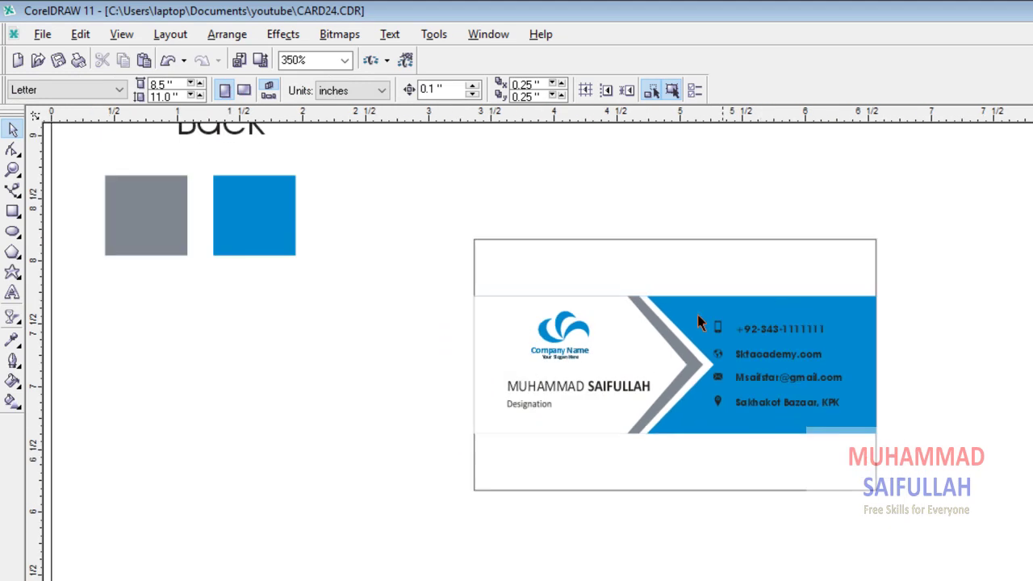
scroll(521, 396, "down", 1)
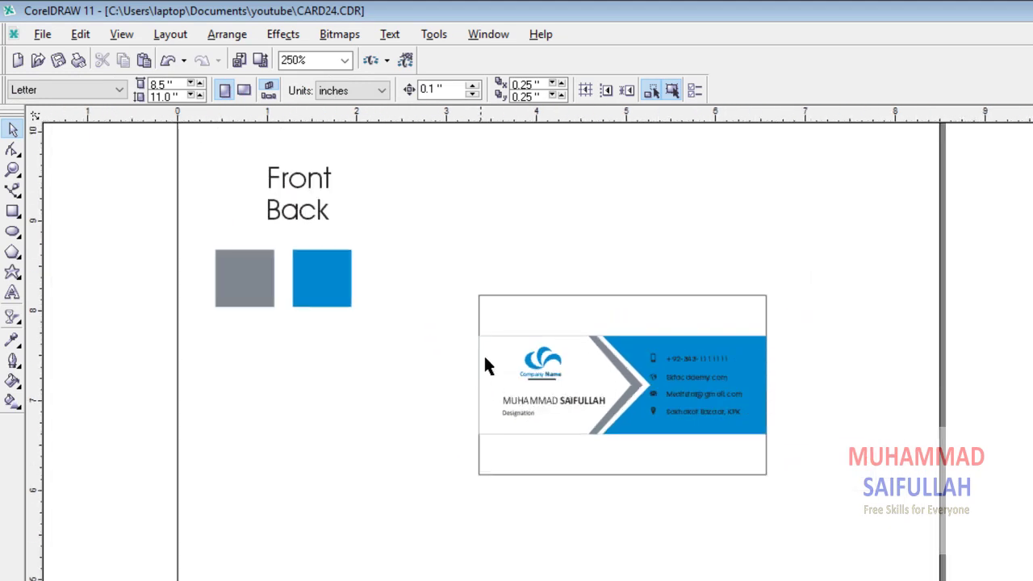
Copy the complete card with its outline and all contents and paste a duplicate.
left_click_drag(736, 479, 792, 487)
left_click(84, 37)
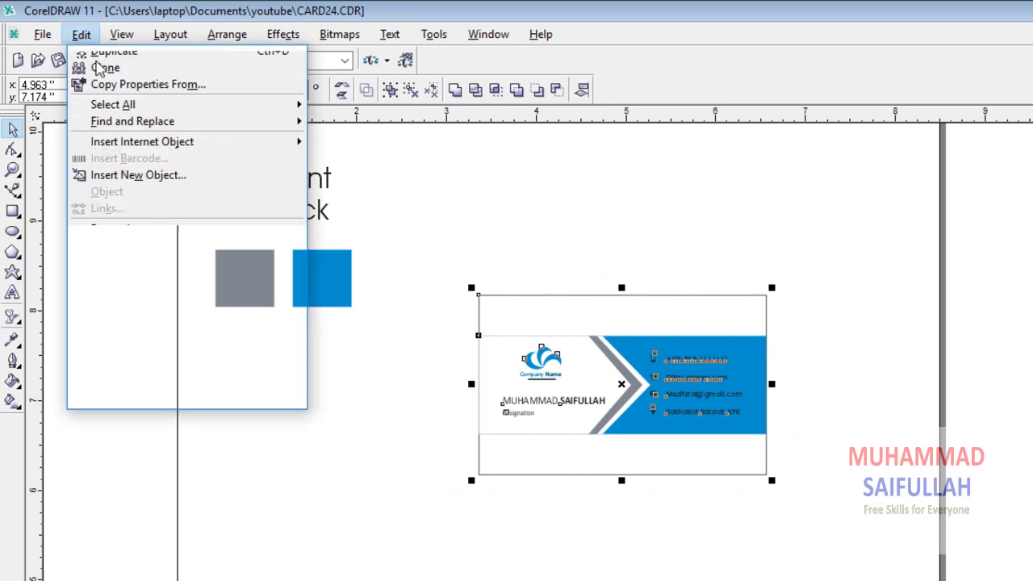
left_click(129, 128)
left_click(84, 36)
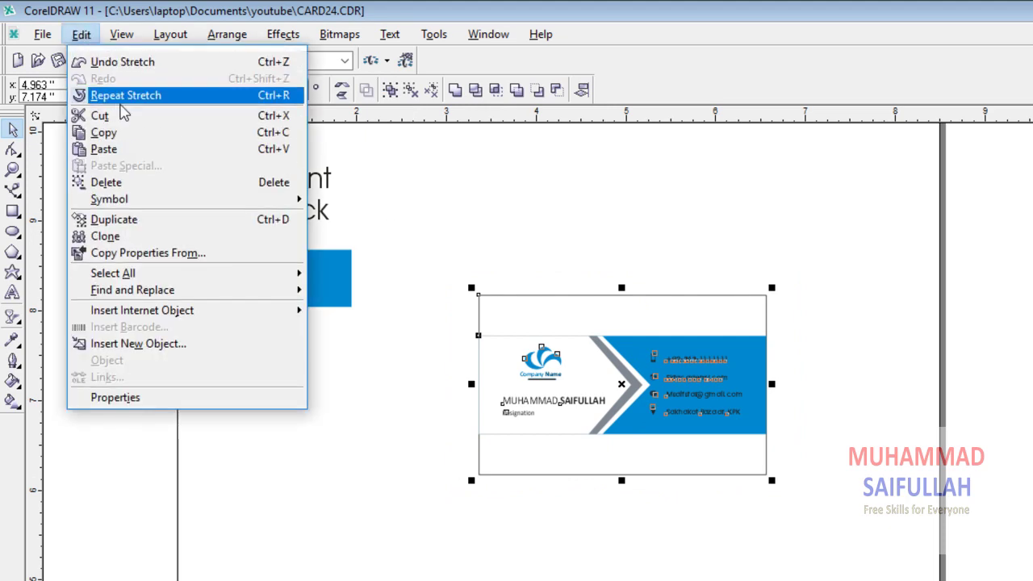
left_click(128, 148)
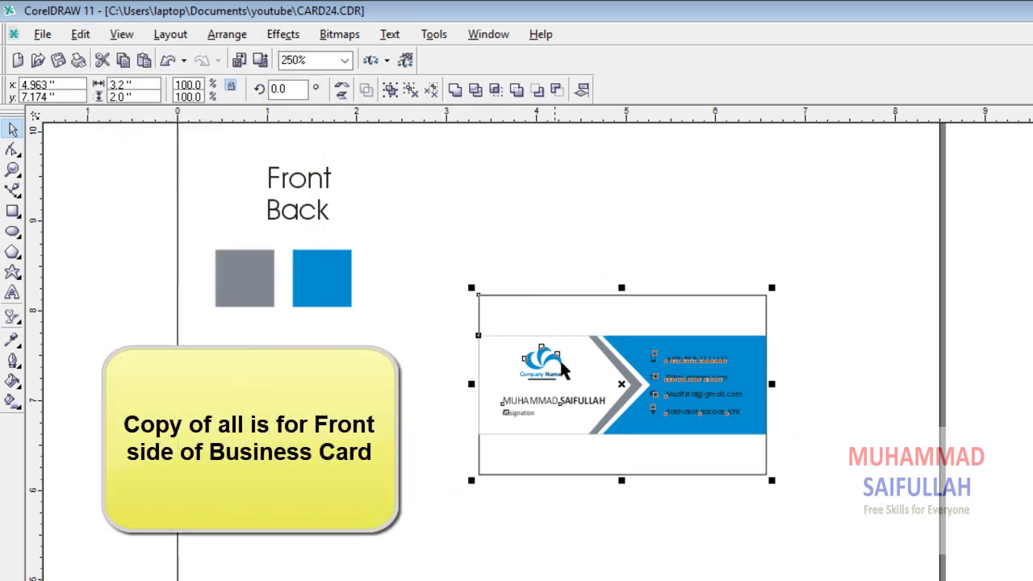
Move the pasted card straight up 2.6 inches so it sits above the original with a gap between them.
key("Up")
key("Up")
key("Up")
key("Up")
key("Up")
key("Up")
key("Up")
key("Up")
key("Up")
key("Up")
key("Up")
key("Up")
key("Up")
key("Up")
key("Up")
key("Up")
key("Up")
key("Up")
key("Up")
key("Up")
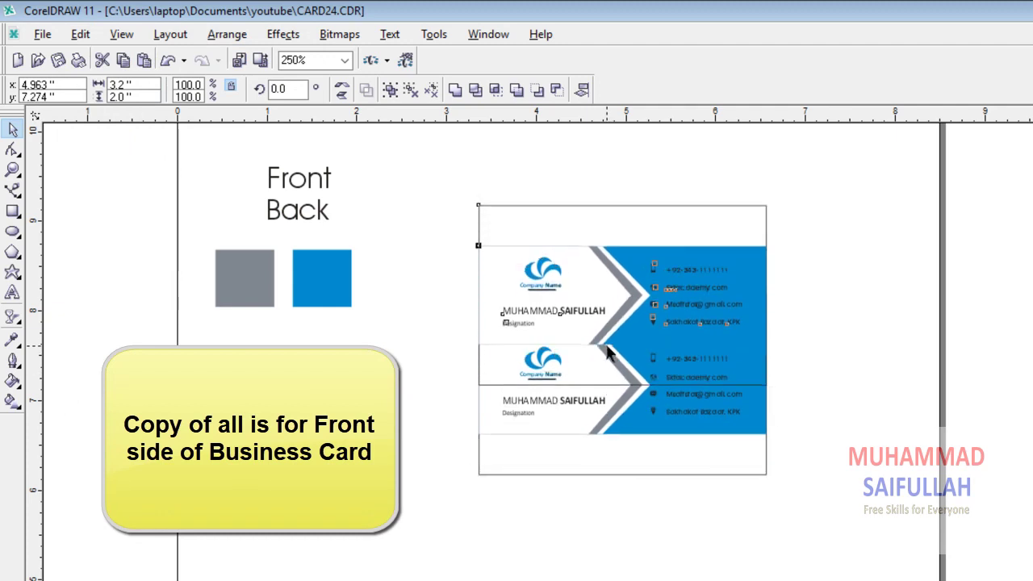
key("Up")
key("Up")
key("Up")
key("Up")
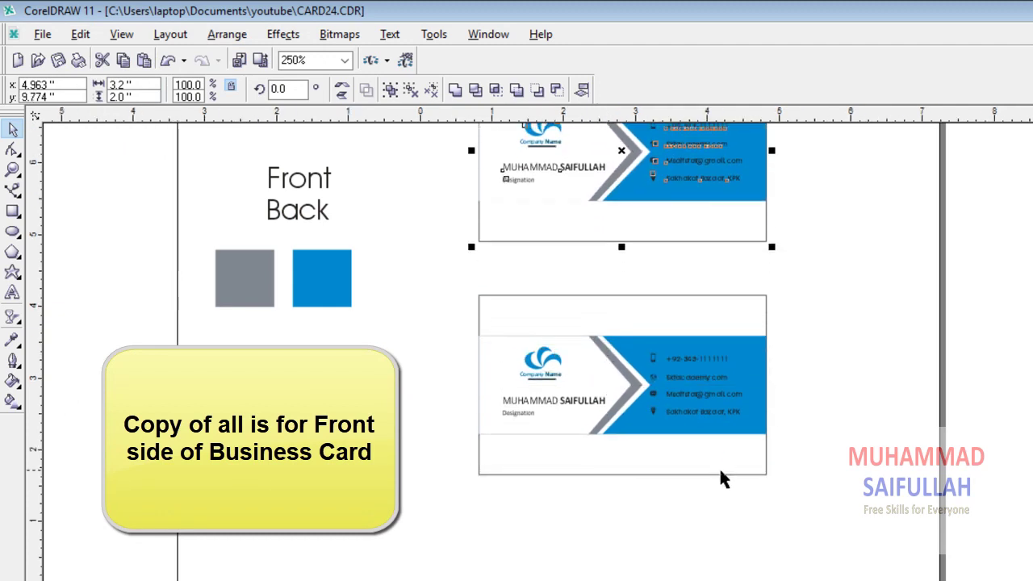
Select both cards and move them down 0.8 inch on the page.
scroll(719, 466, "down", 4)
left_click_drag(590, 279, 797, 495)
key("Down")
key("Down")
key("Down")
key("Down")
key("Down")
key("Down")
key("Down")
key("Down")
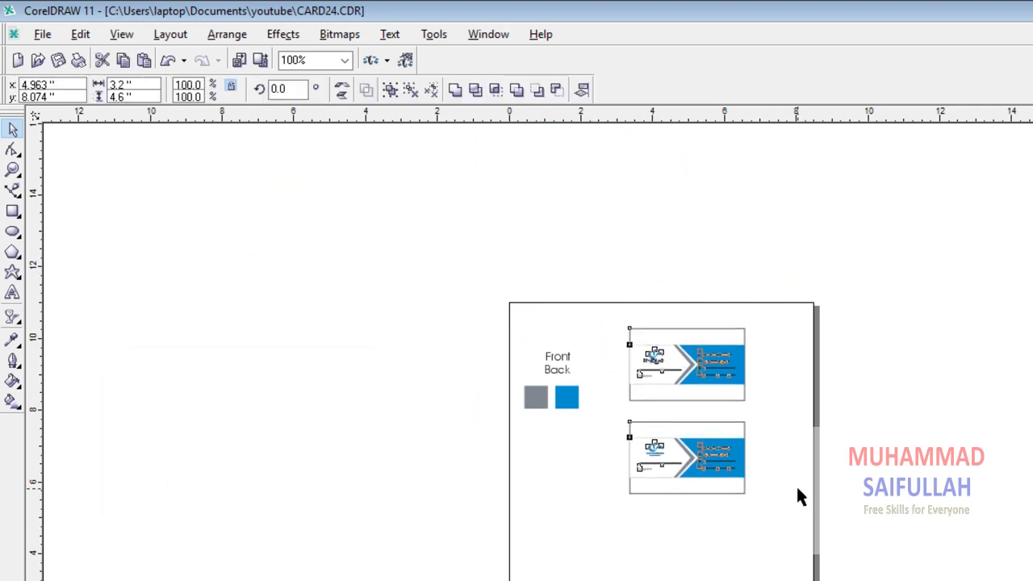
left_click(848, 449)
Delete the contact details group and the name and designation group from the upper card.
scroll(735, 401, "up", 3)
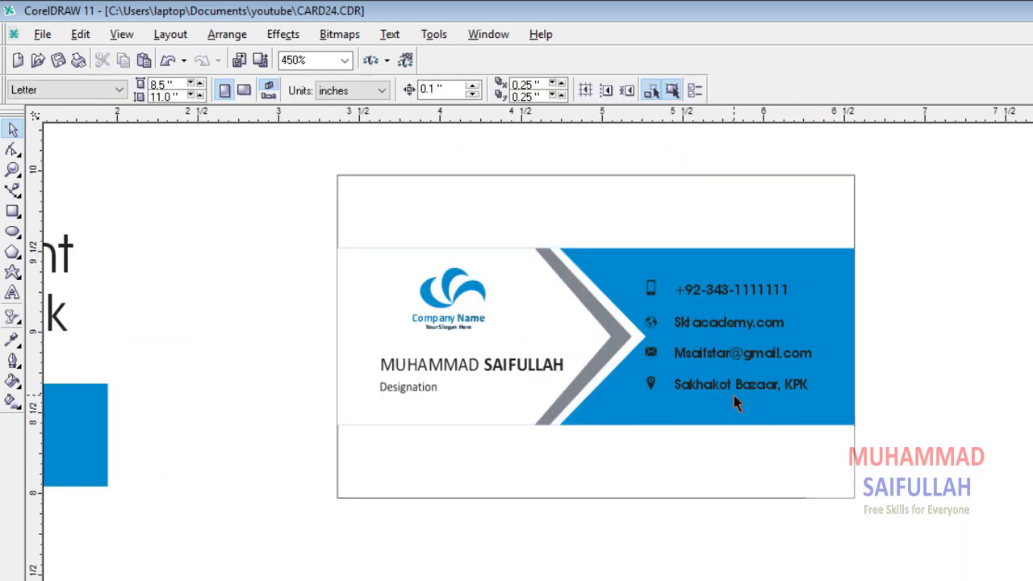
scroll(789, 362, "up", 1)
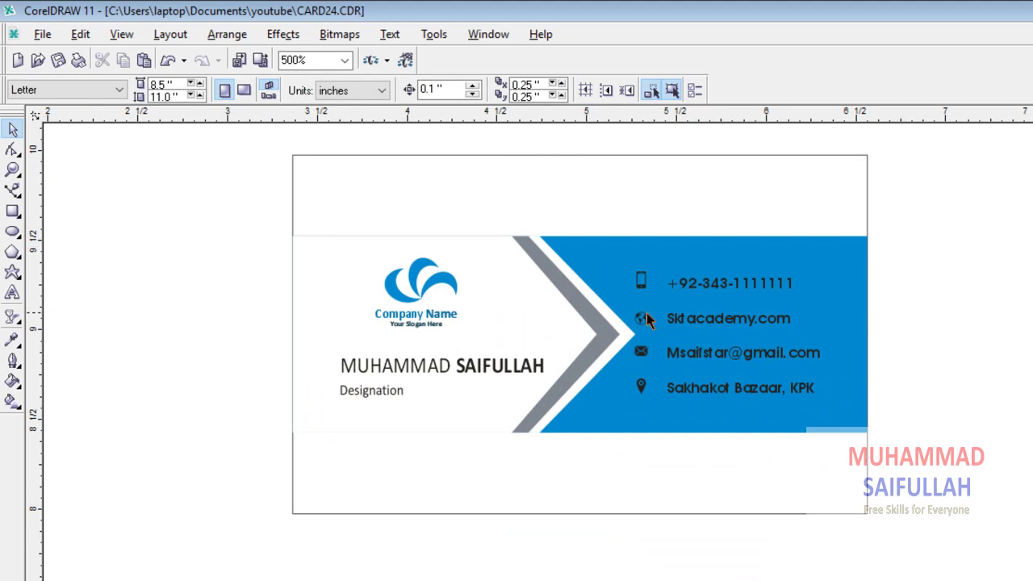
scroll(733, 327, "down", 2)
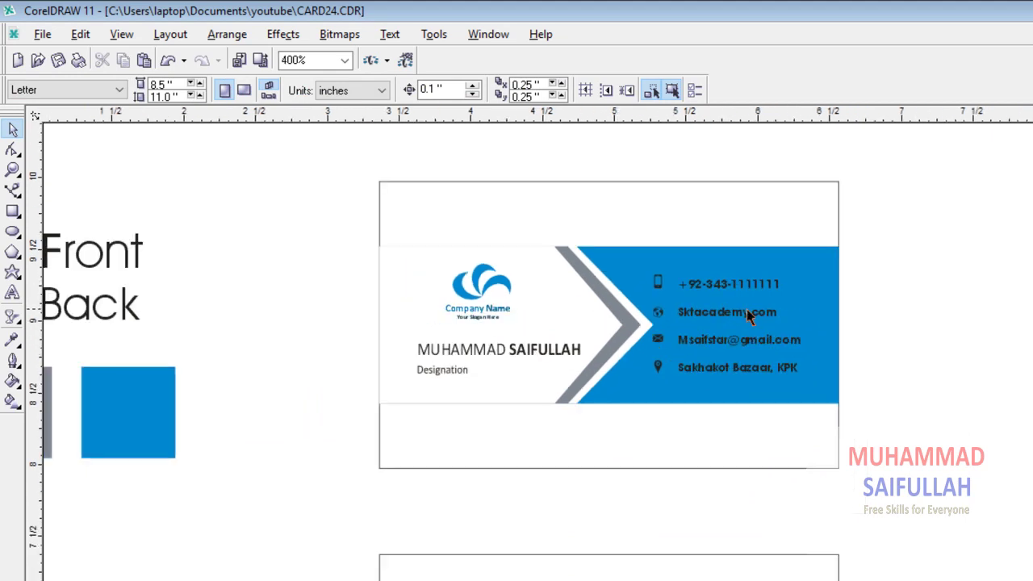
left_click(750, 316)
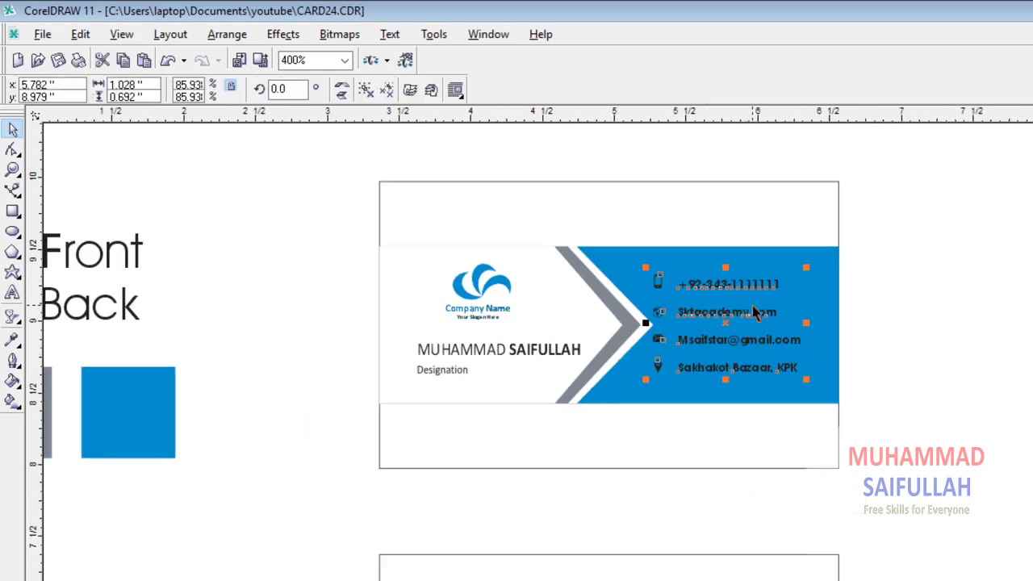
key("Delete")
left_click(517, 359)
key("Delete")
Enlarge the upper card's logo group to about 92% scale and center it in the white arrow.
left_click(494, 275)
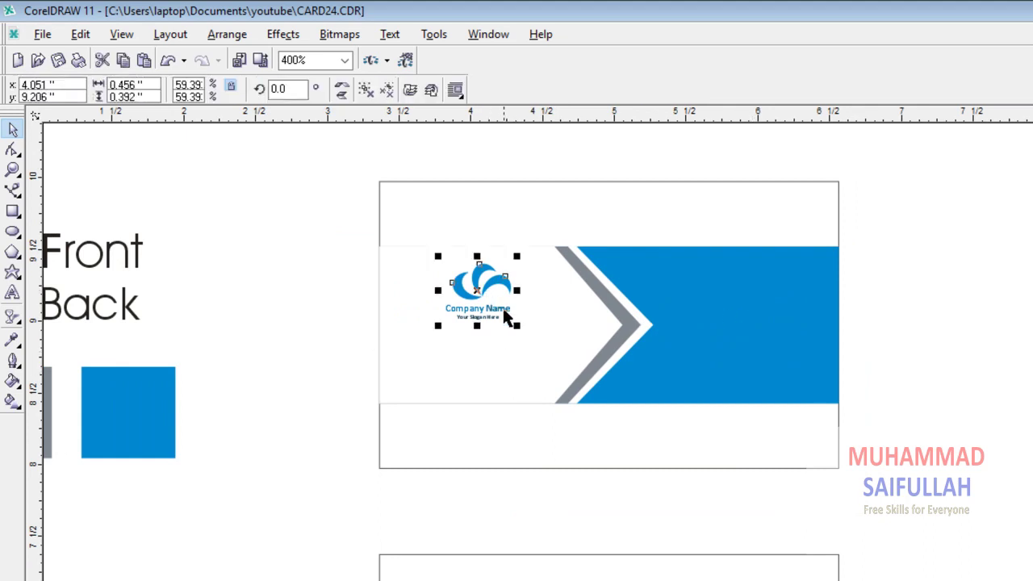
left_click_drag(516, 326, 533, 346)
left_click_drag(479, 292, 515, 337)
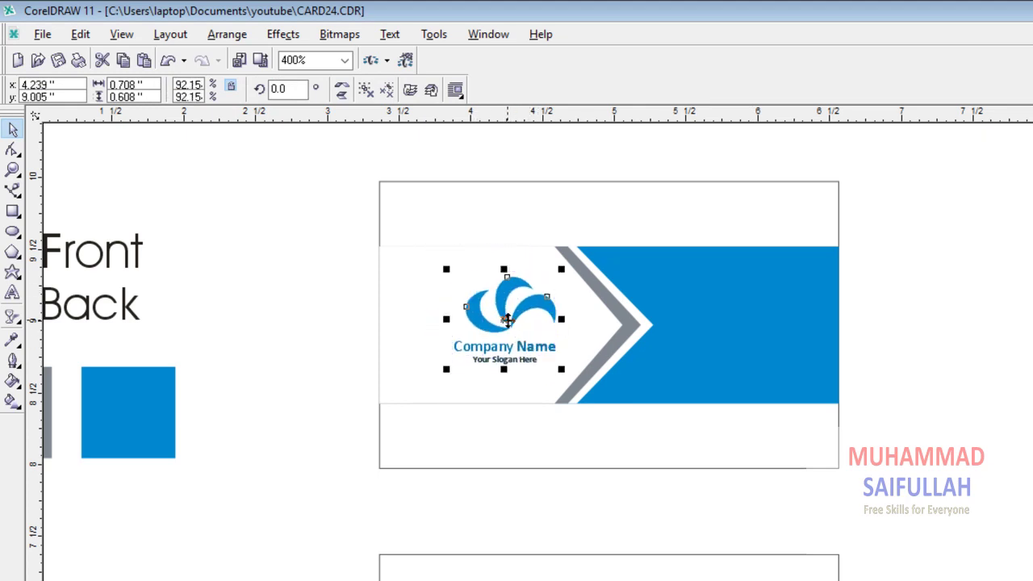
left_click(951, 311)
scroll(664, 349, "down", 1)
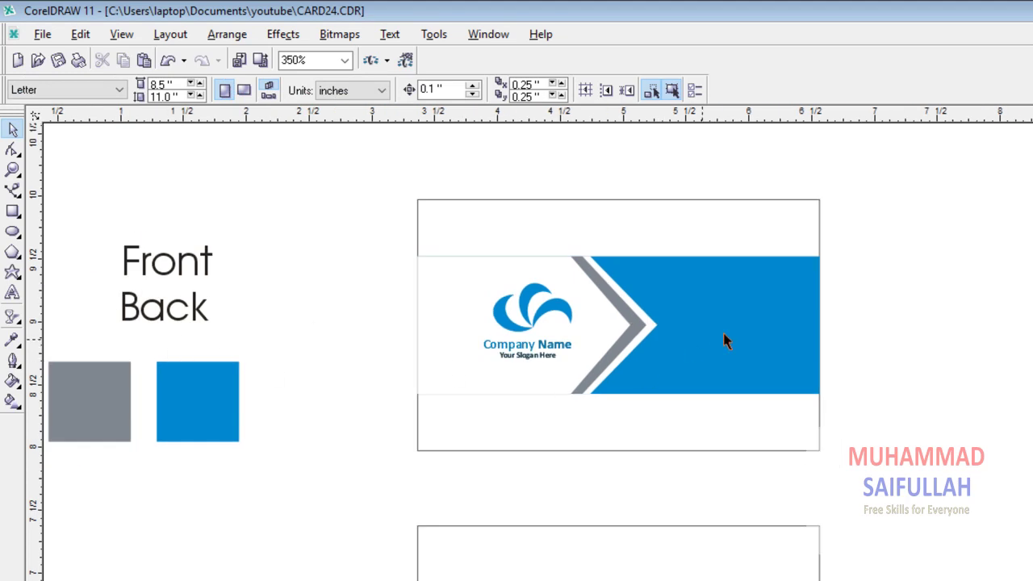
Sample the grey with the Eyedropper and fill the upper card's blue band with it.
left_click(13, 340)
left_click(609, 373)
left_click(743, 310, "shift")
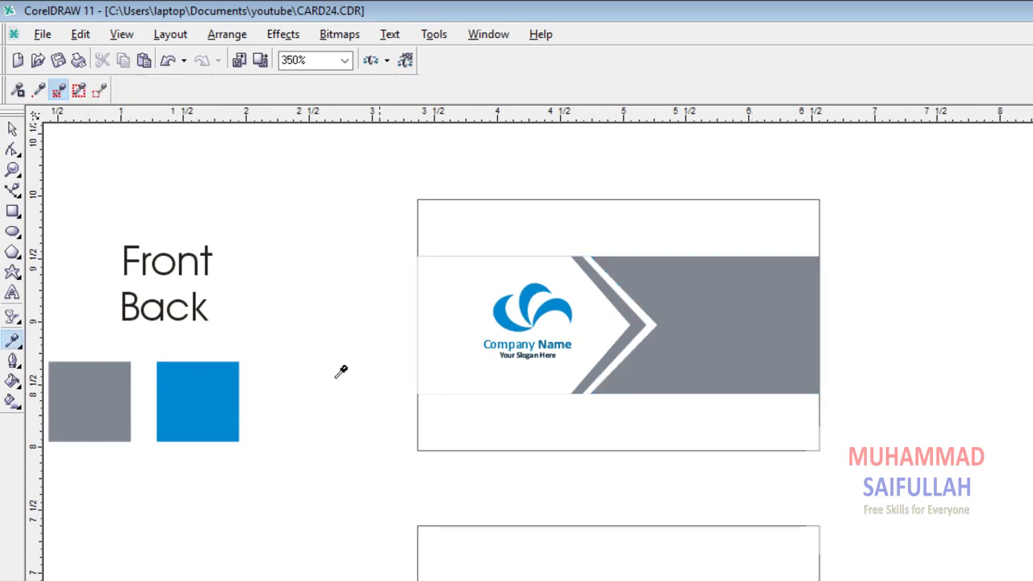
Fill the upper card's thin grey arrow with the sampled blue.
scroll(639, 316, "up", 2)
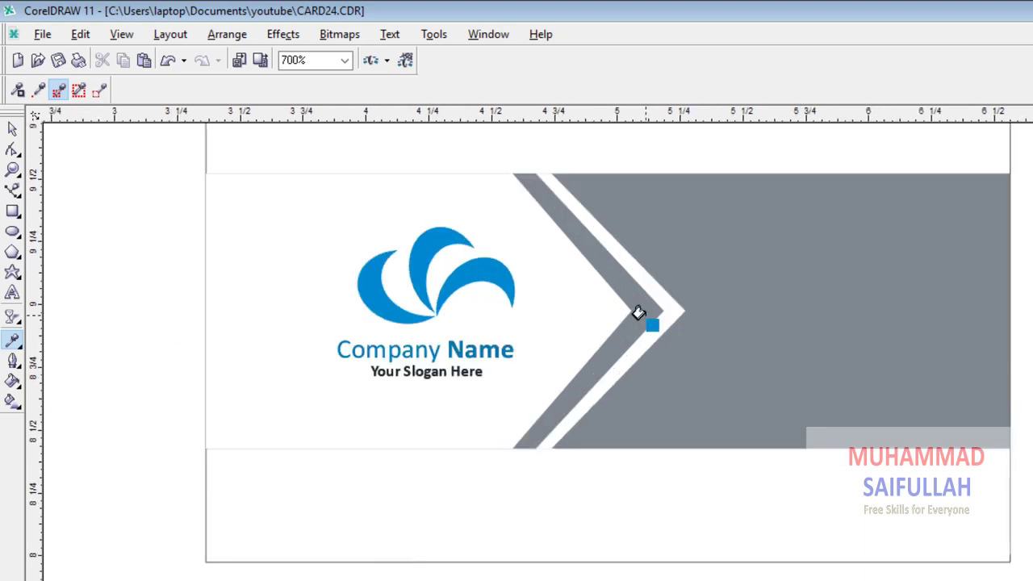
left_click(638, 313, "shift")
scroll(641, 326, "down", 5)
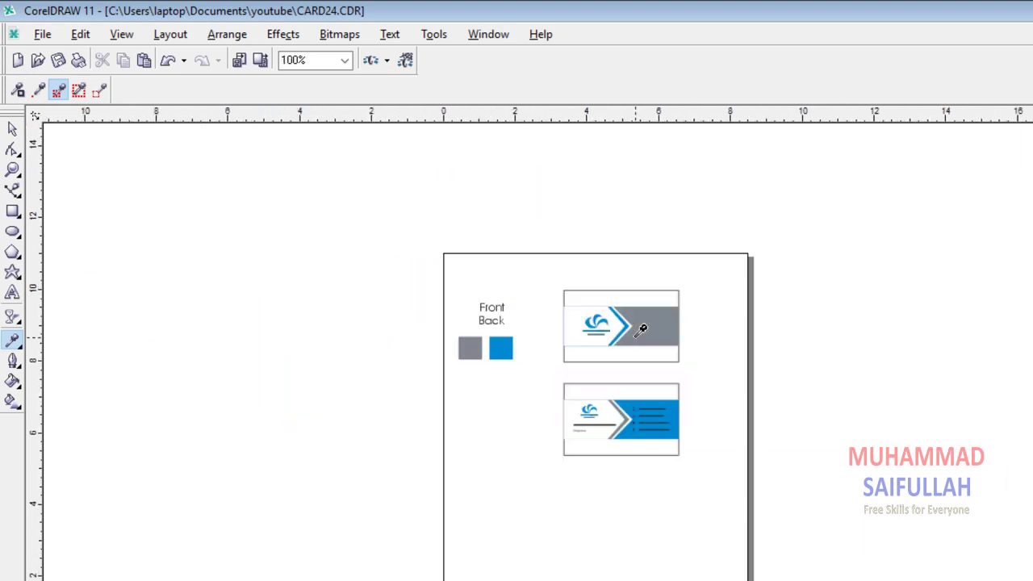
scroll(642, 383, "up", 2)
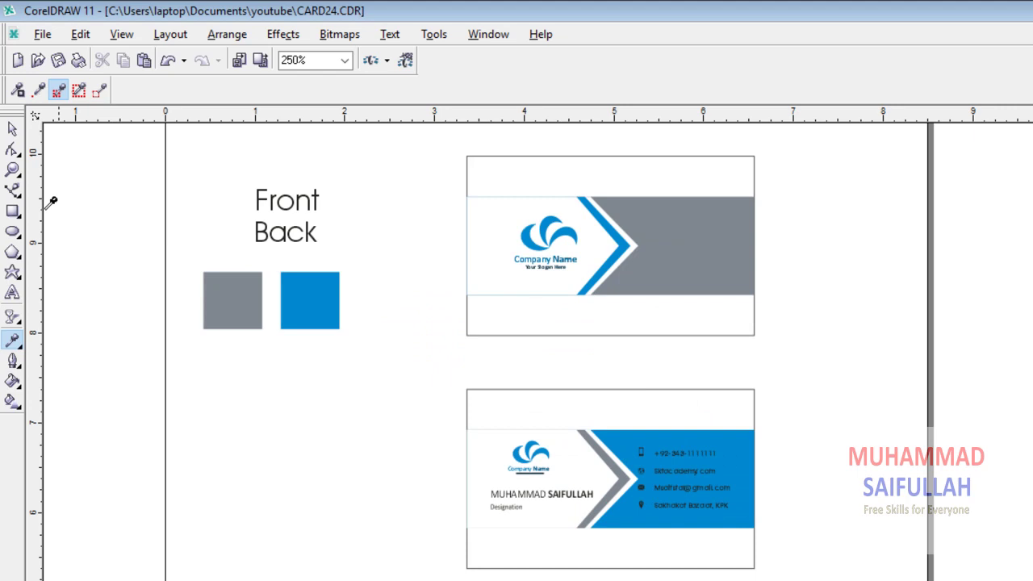
Place the "Front" label above the upper card and the "Back" label above the lower card.
left_click(12, 129)
left_click(286, 204)
scroll(409, 387, "down", 1)
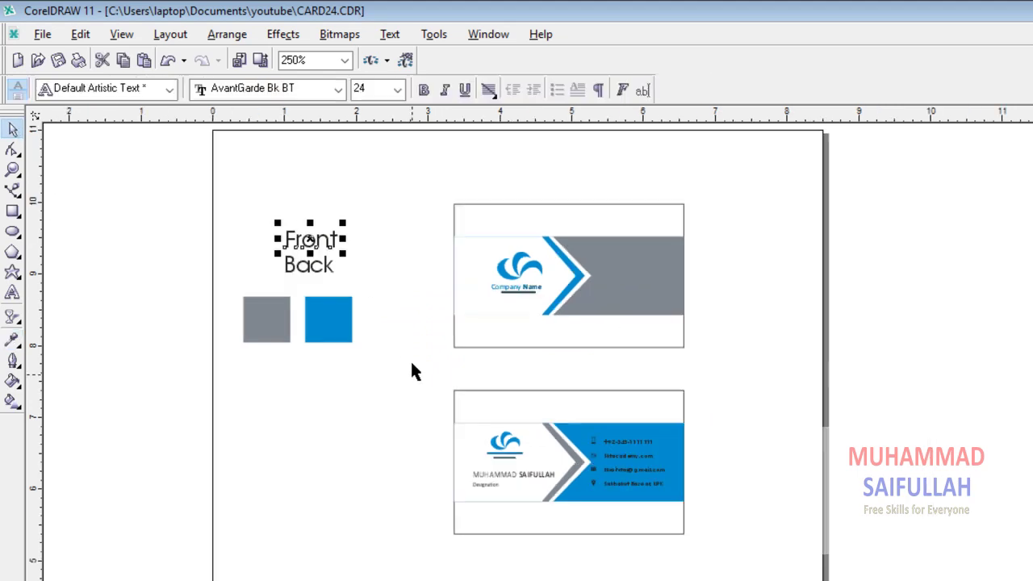
left_click_drag(485, 217, 559, 188)
left_click_drag(307, 271, 580, 381)
left_click(613, 387)
left_click(722, 385)
scroll(525, 461, "up", 3)
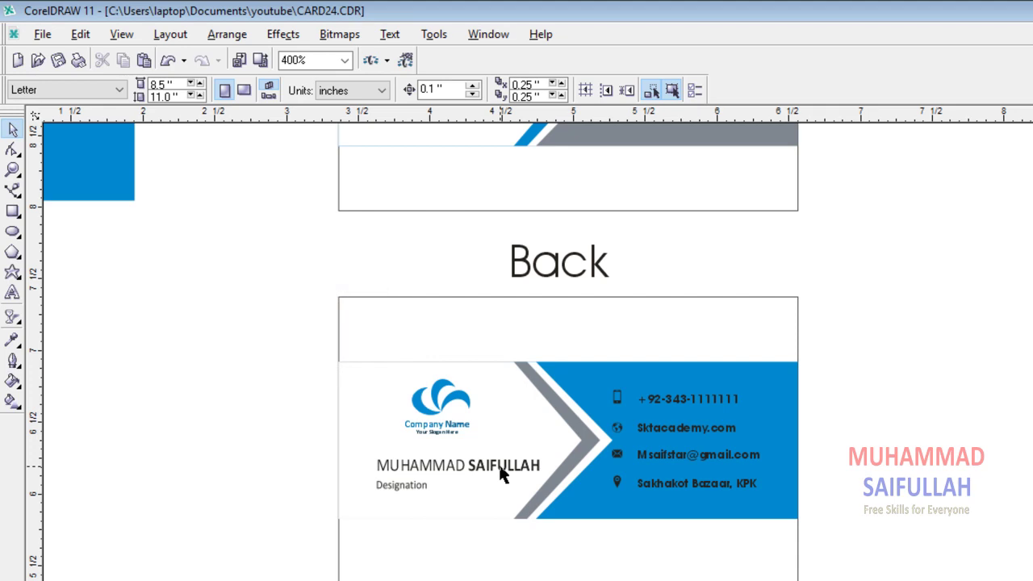
scroll(500, 475, "down", 1)
scroll(505, 455, "down", 1)
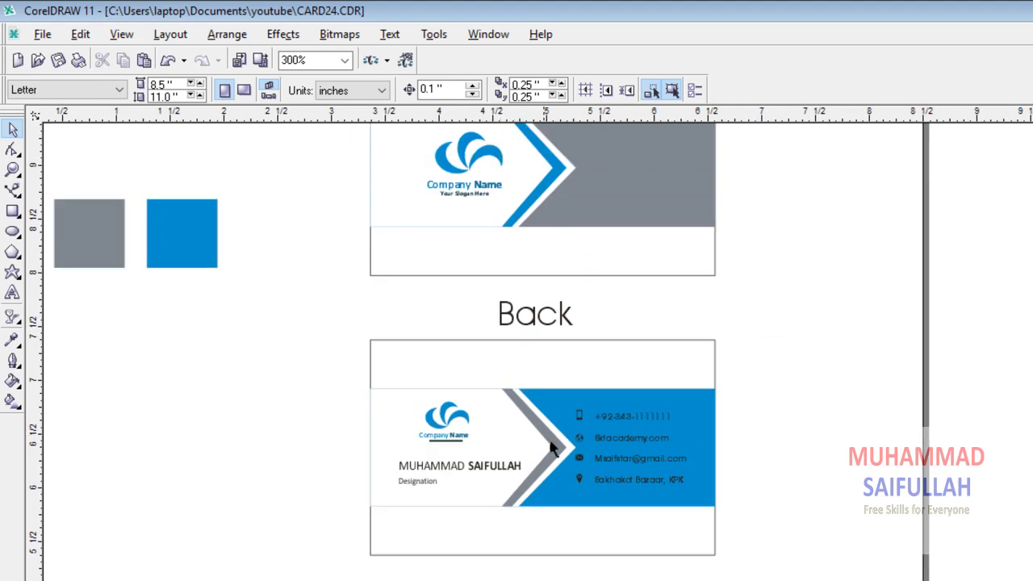
scroll(579, 431, "down", 2)
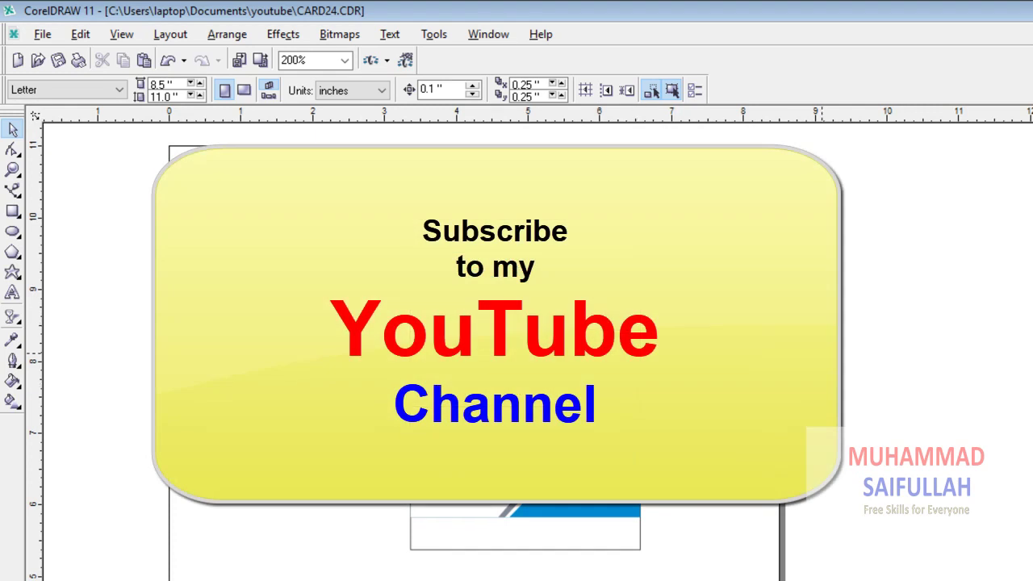
scroll(815, 375, "up", 1)
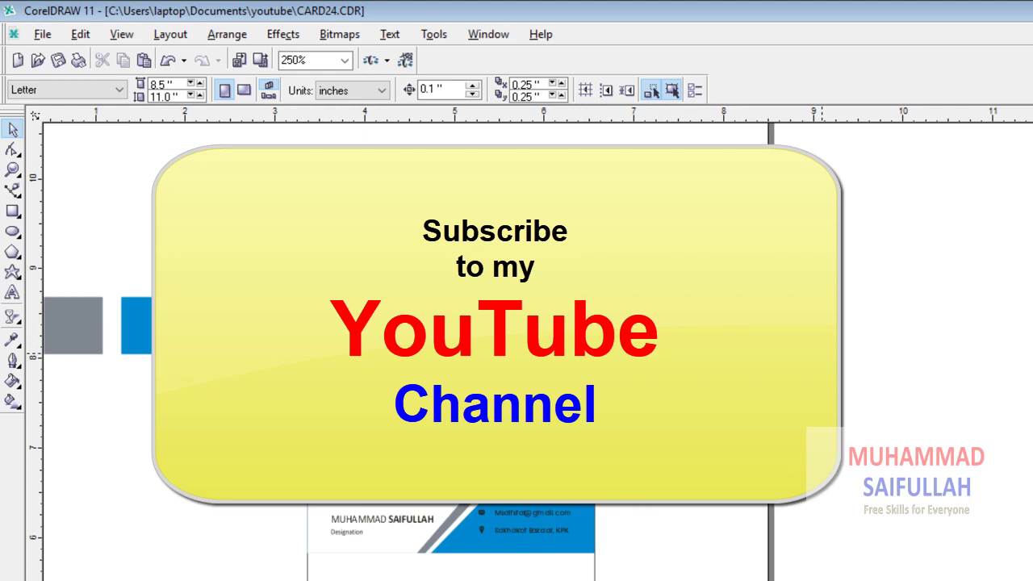
scroll(848, 371, "down", 1)
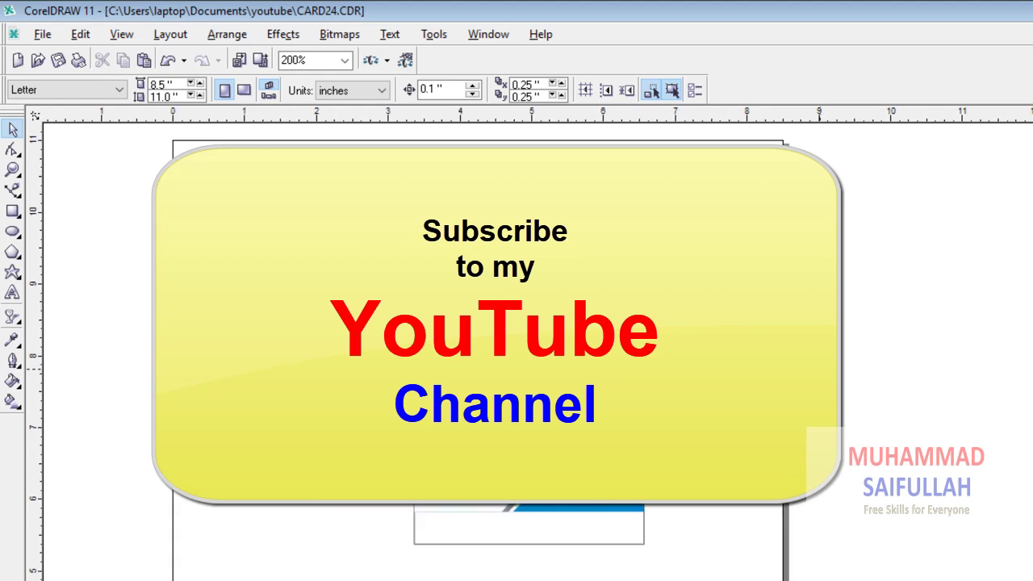